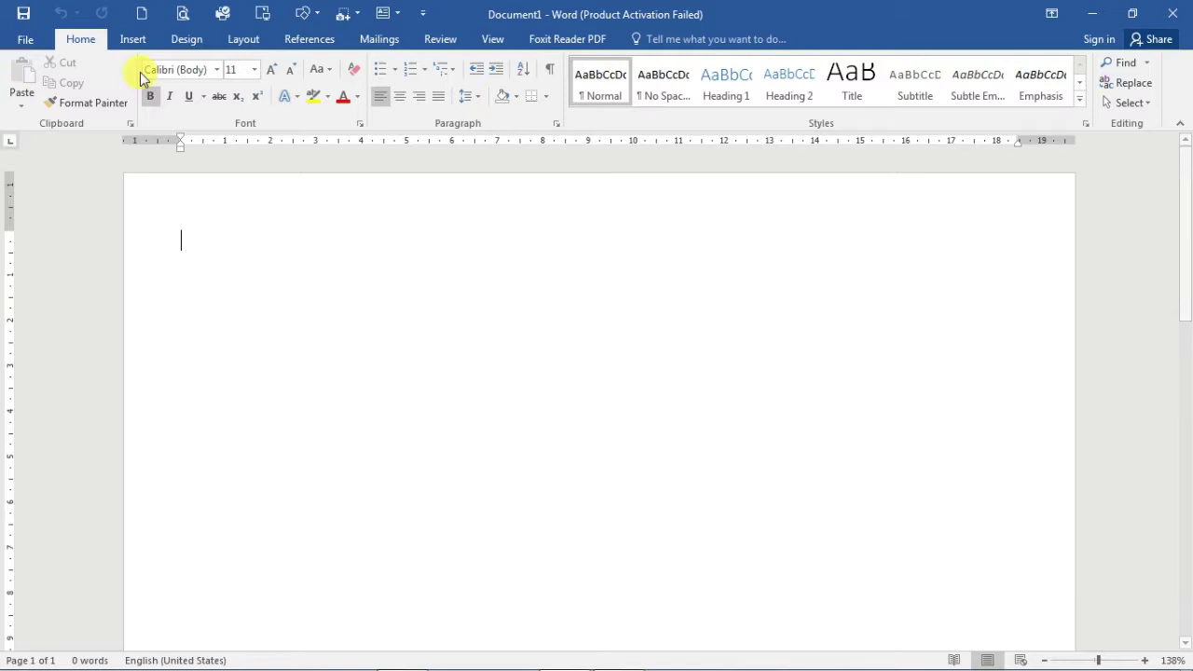
Insert an empty 5-column, 3-row table from the Table grid at the top of the page.
left_click(134, 45)
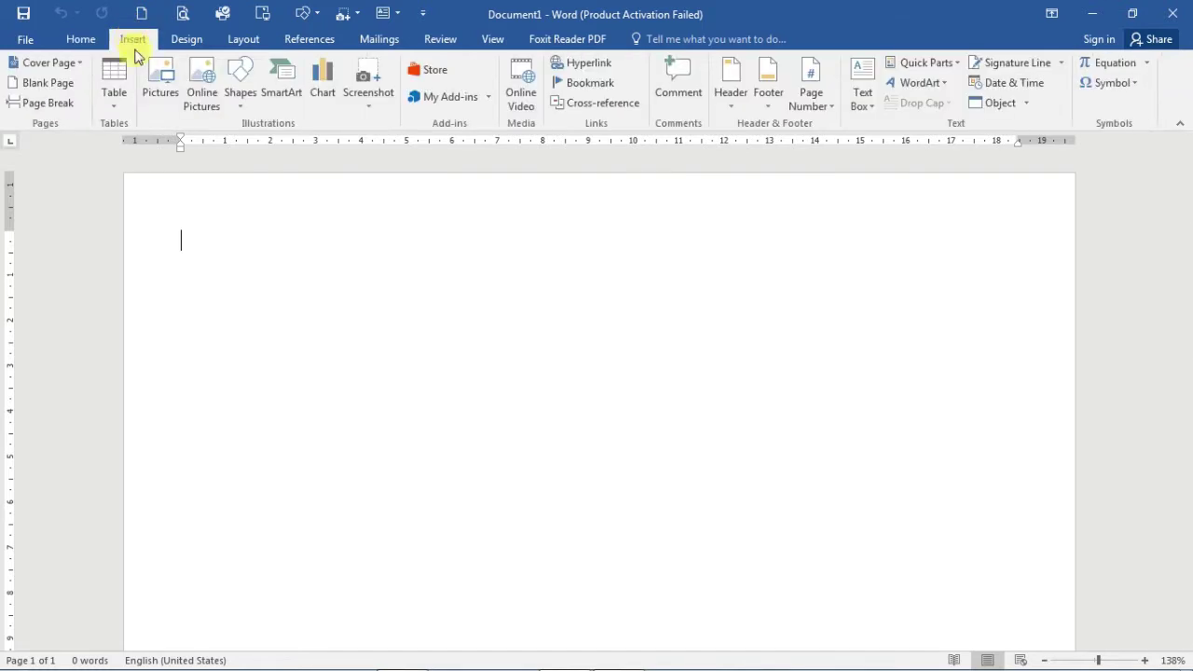
left_click(112, 106)
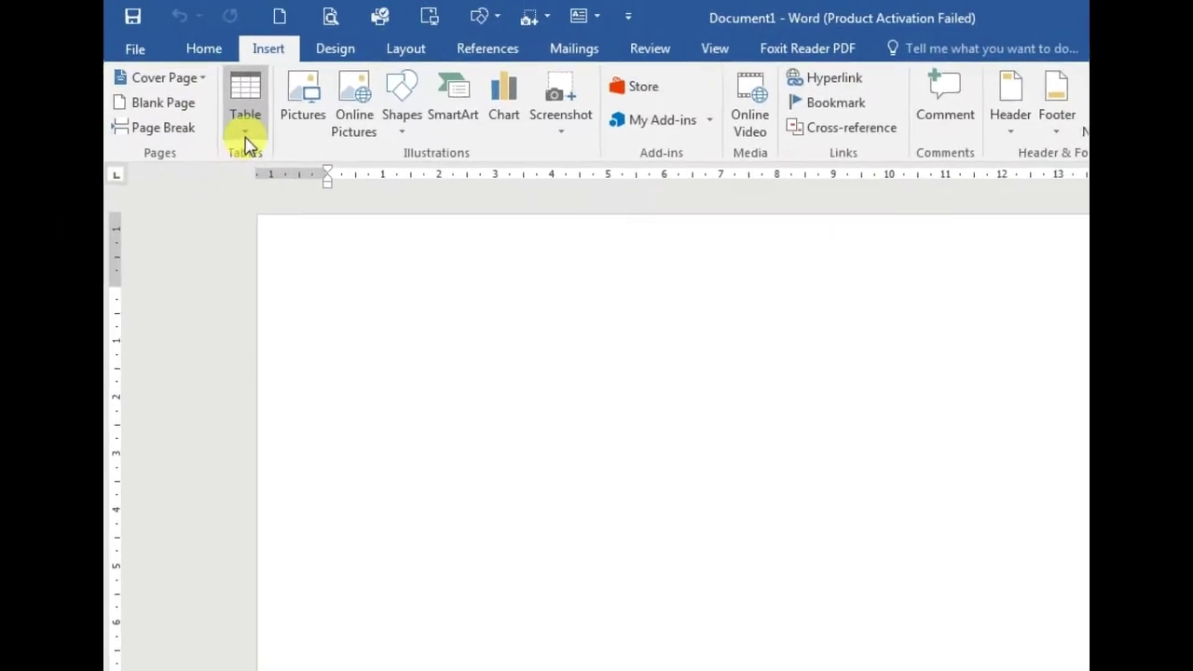
left_click(310, 147)
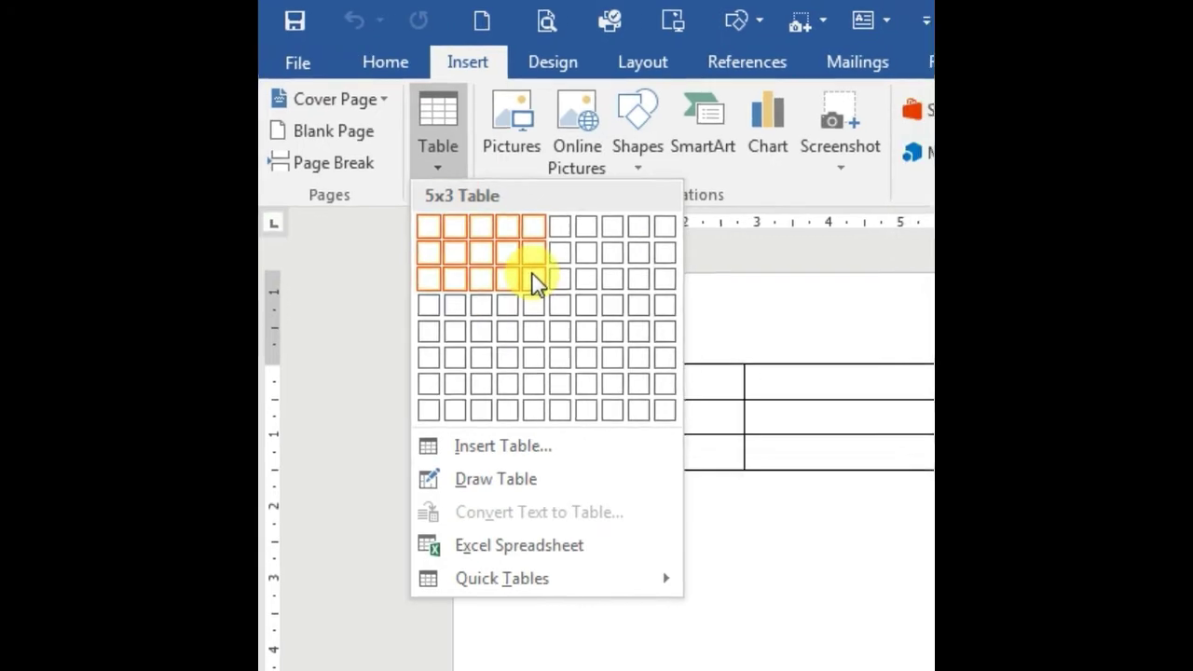
left_click(548, 283)
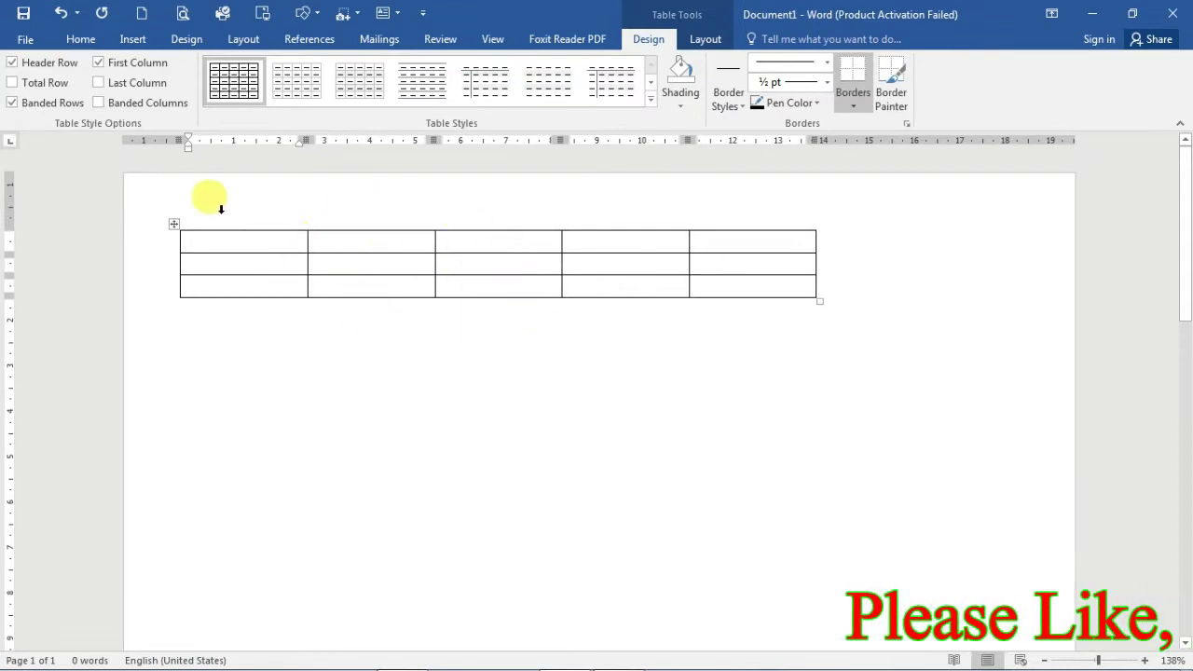
Select the table's columns and rows in turn, then click a cell and return to the Home ribbon.
left_click(242, 202)
left_click(373, 198)
left_click(503, 200)
left_click(611, 202)
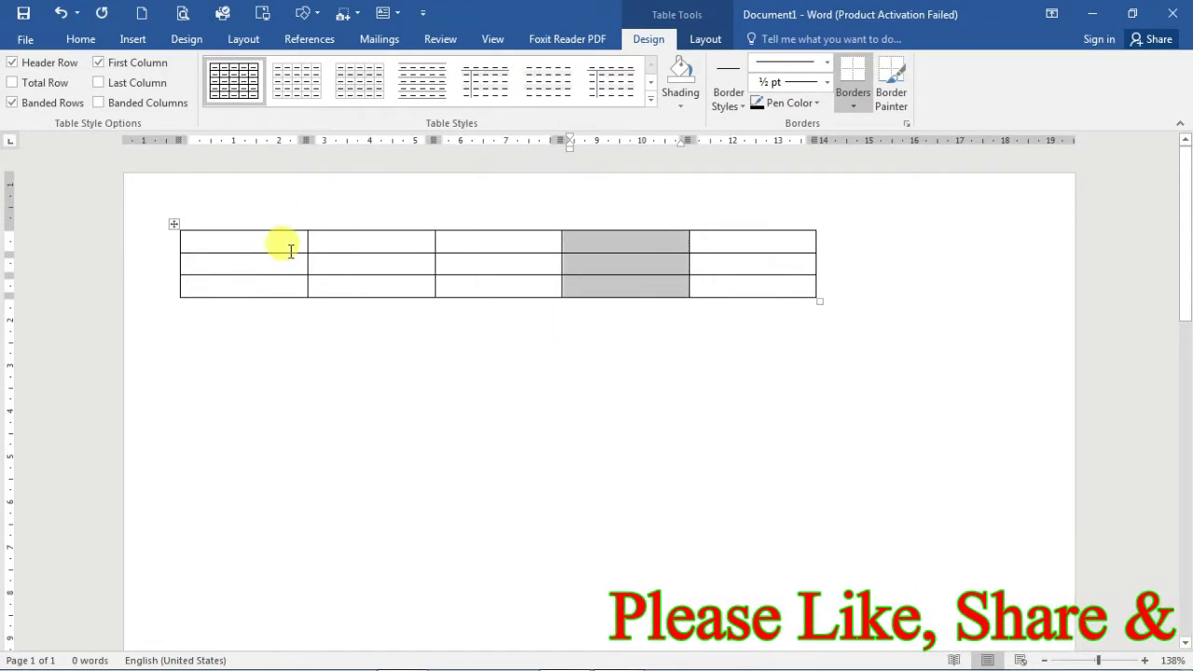
left_click(126, 241)
left_click(125, 264)
left_click(126, 286)
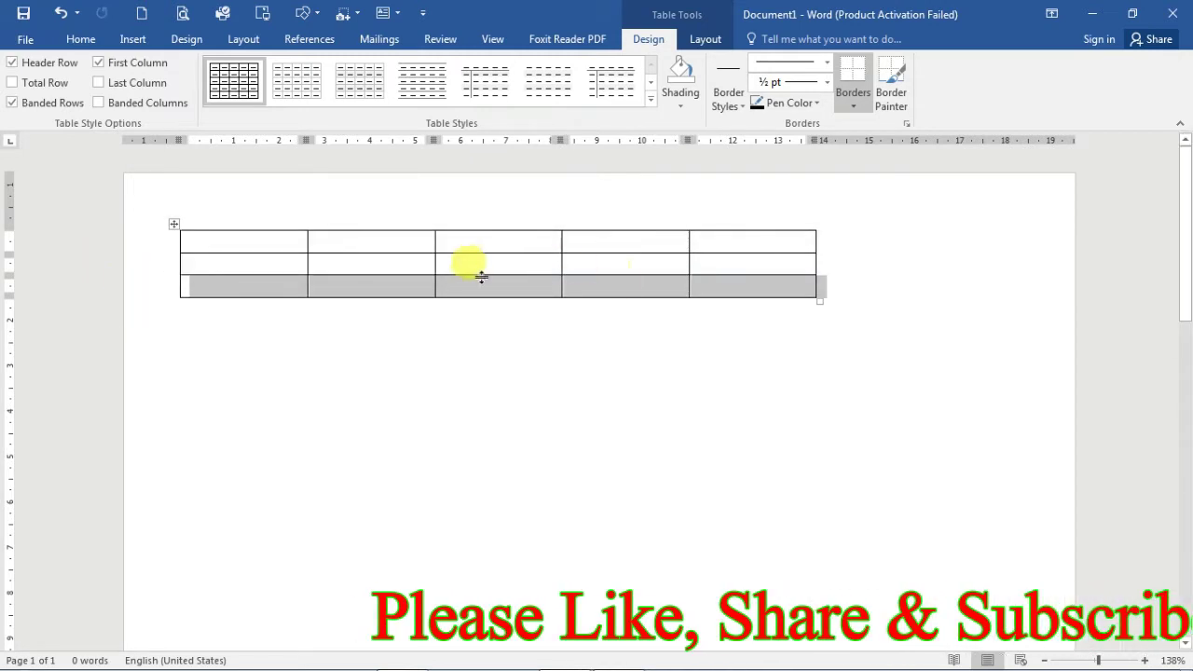
left_click(336, 262)
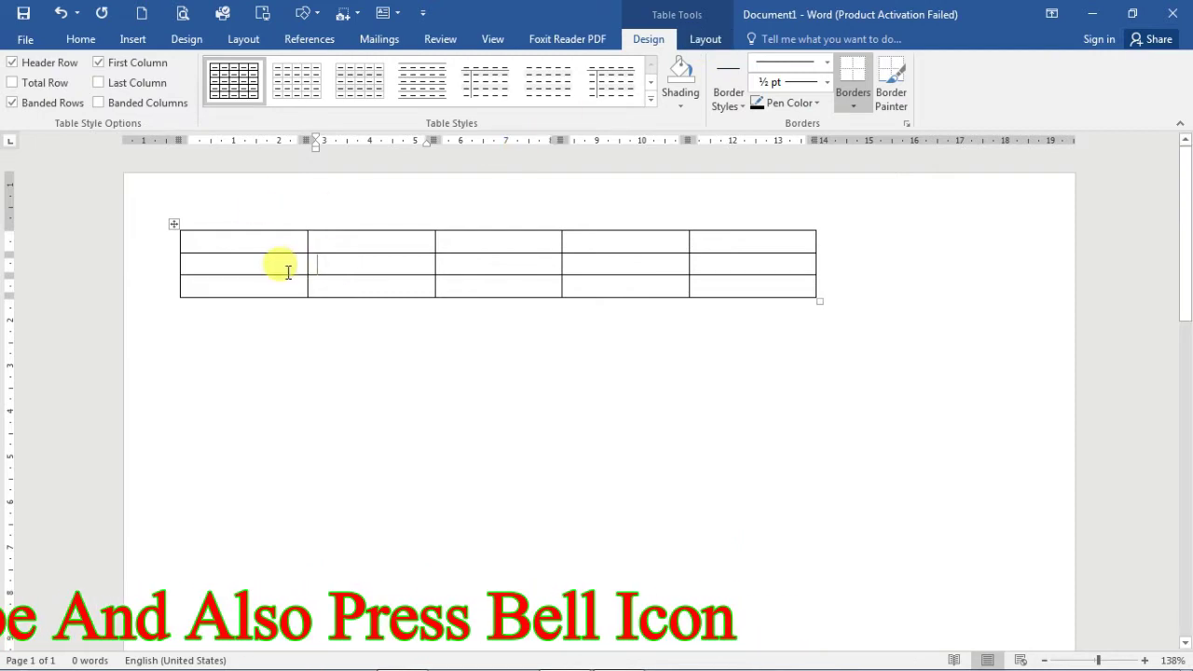
left_click(493, 239)
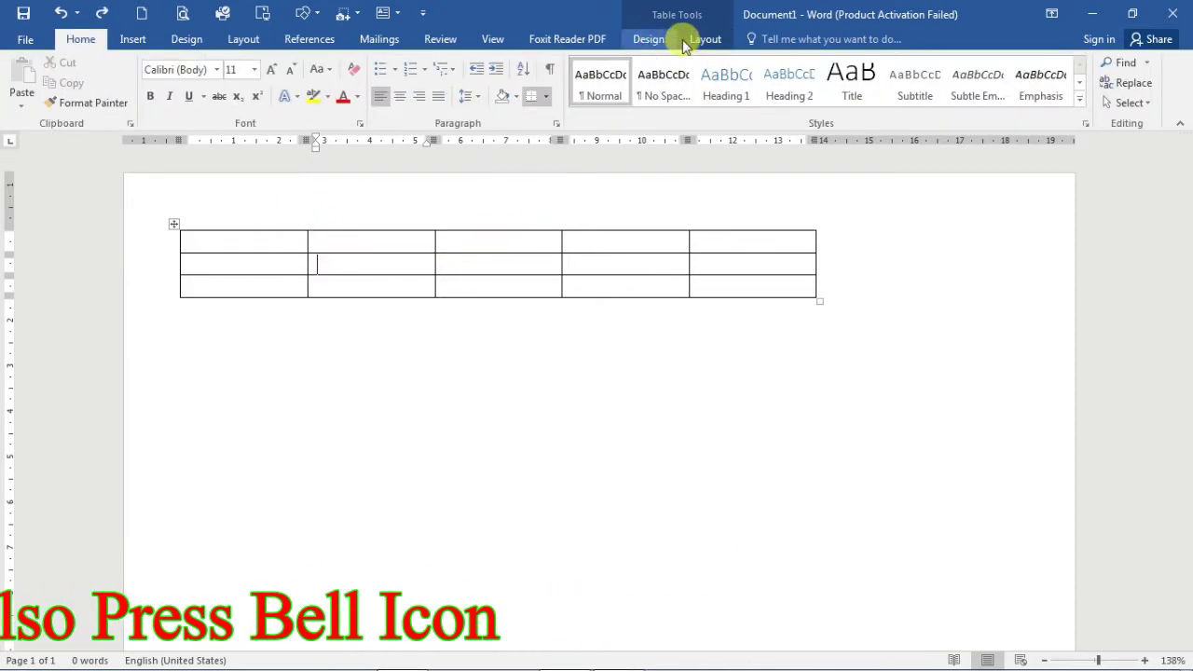
Create a second table of 5 columns and 4 rows below the first through the Insert Table dialog.
left_click(130, 39)
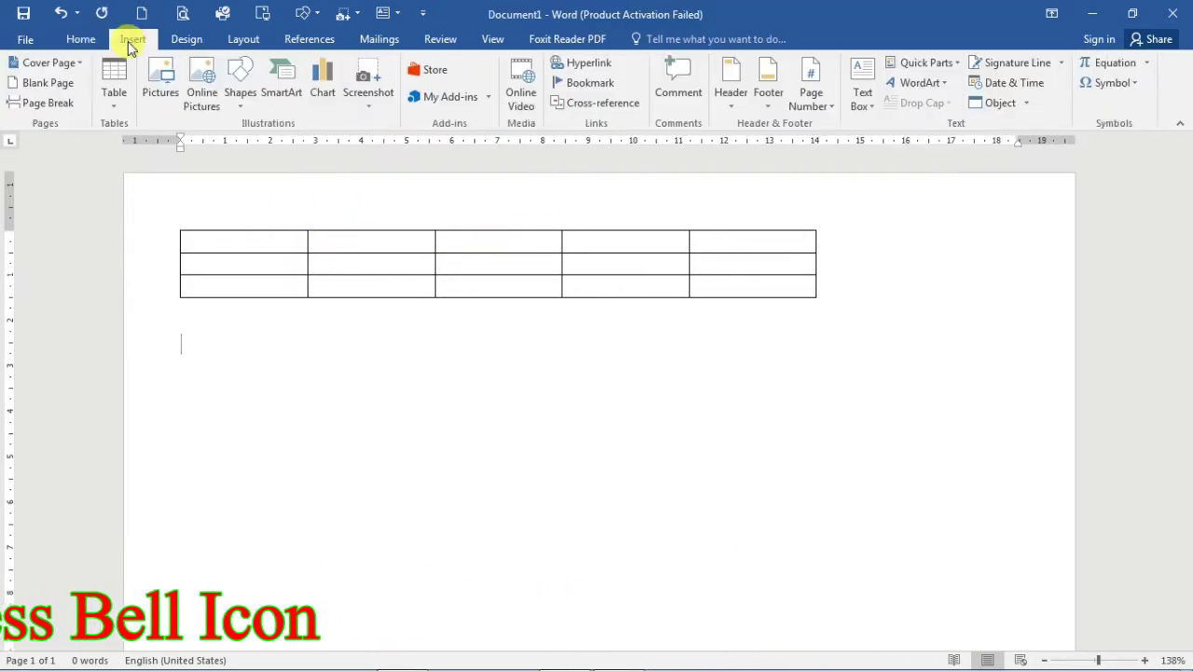
left_click(117, 105)
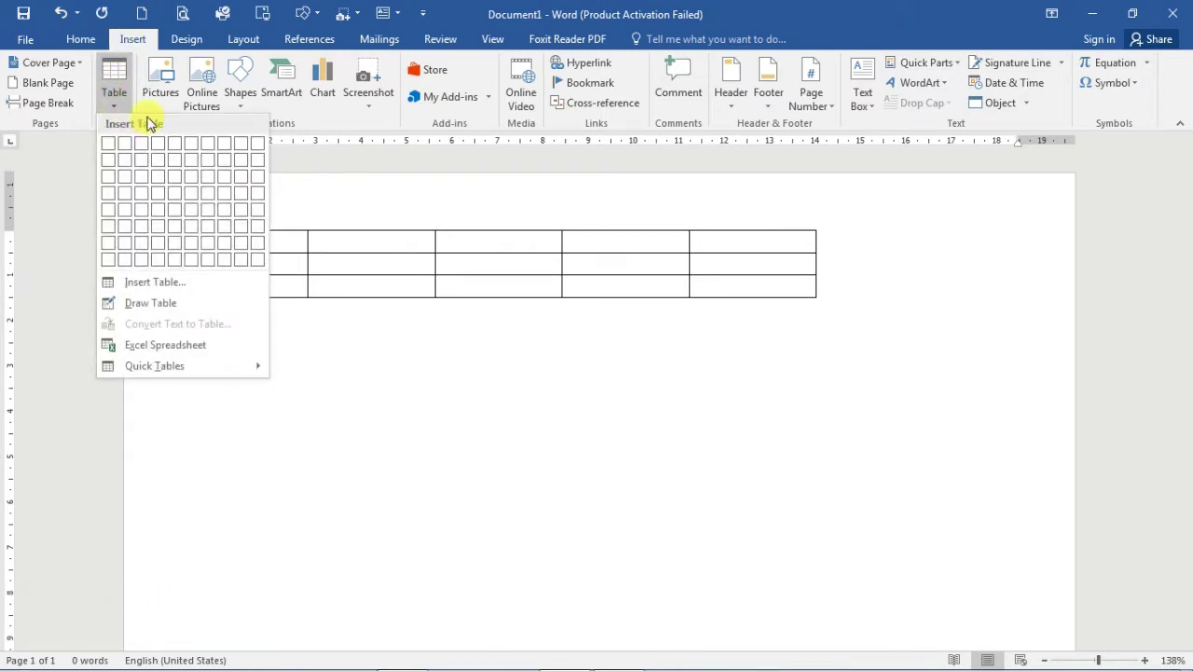
left_click(156, 282)
type("4")
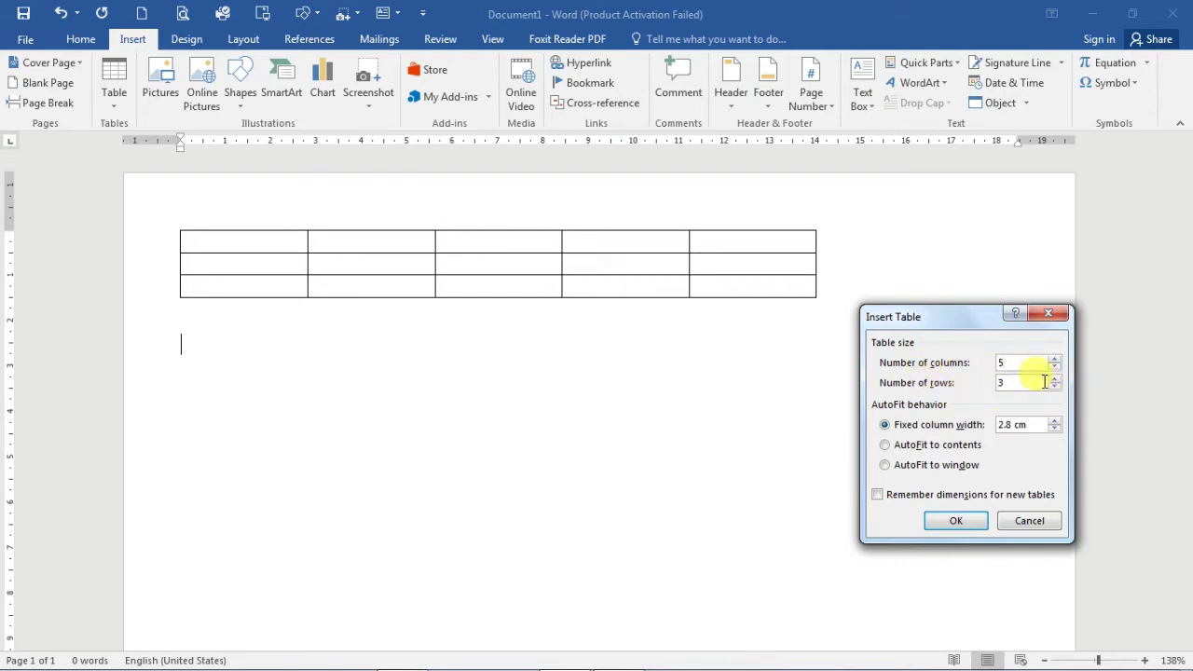
left_click(960, 522)
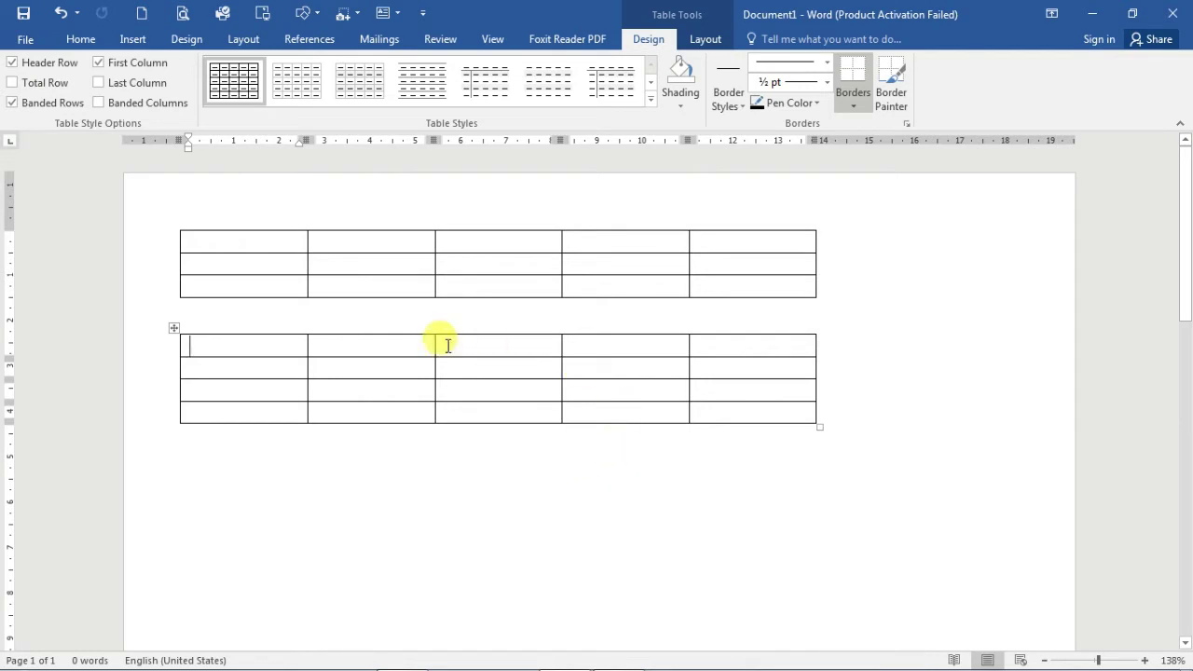
Insert a 5-column, 2-row table with a fixed 2.8 cm column width below the second table.
left_click(182, 466)
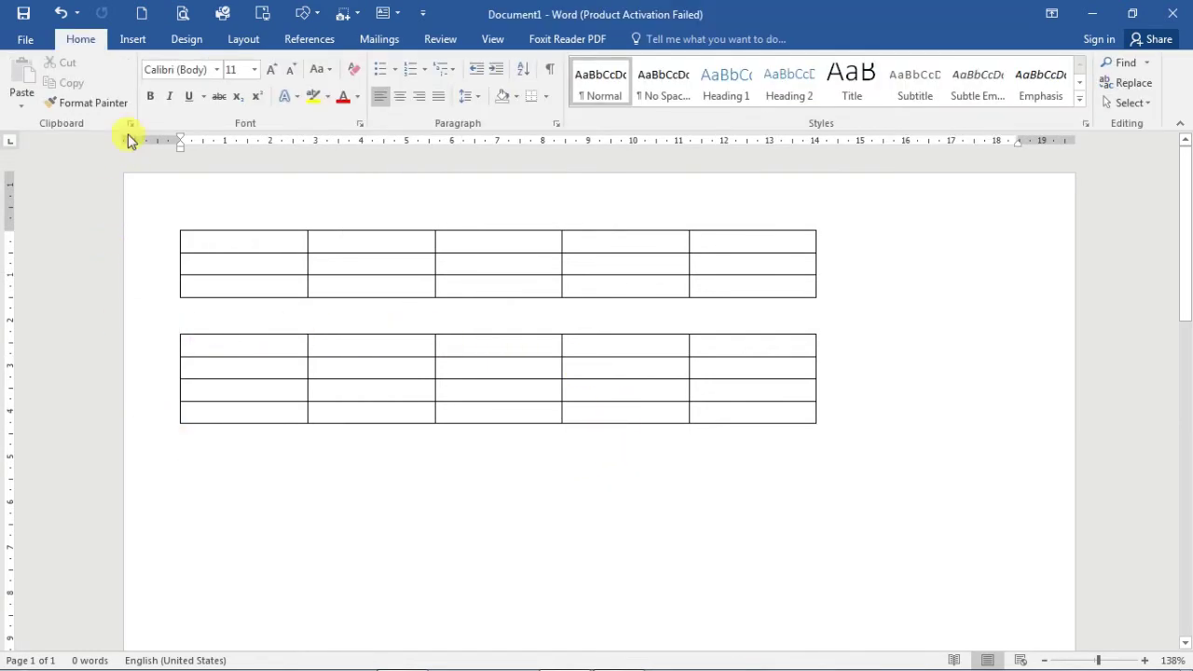
left_click(133, 39)
left_click(114, 84)
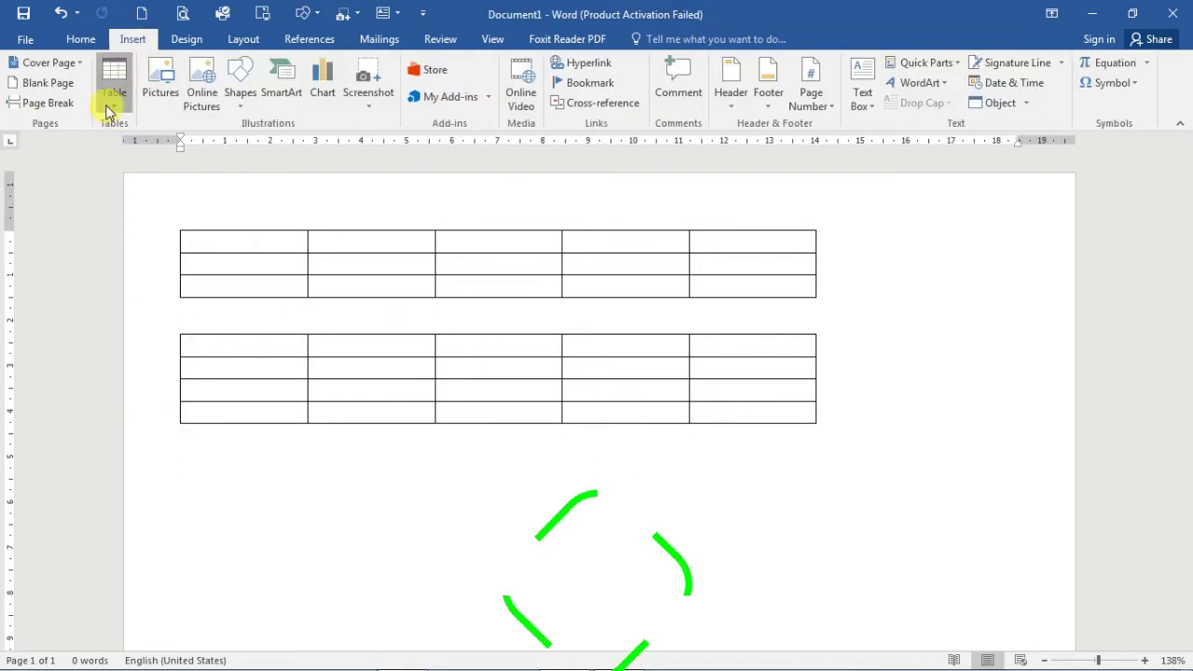
left_click(161, 280)
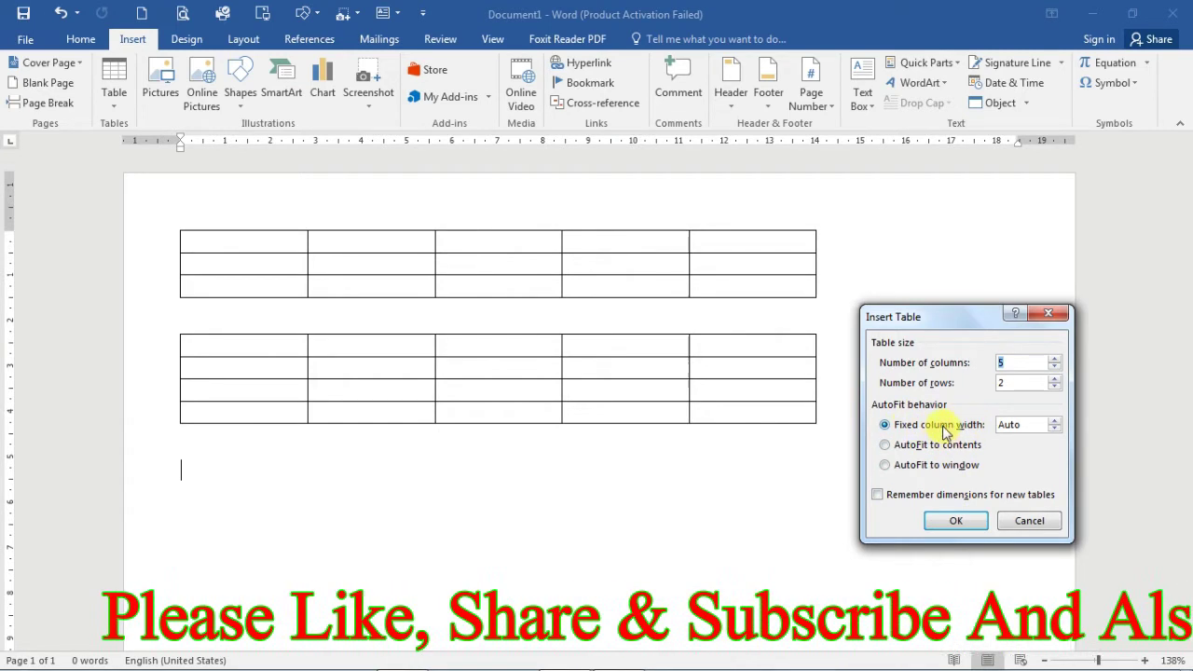
left_click(1054, 427)
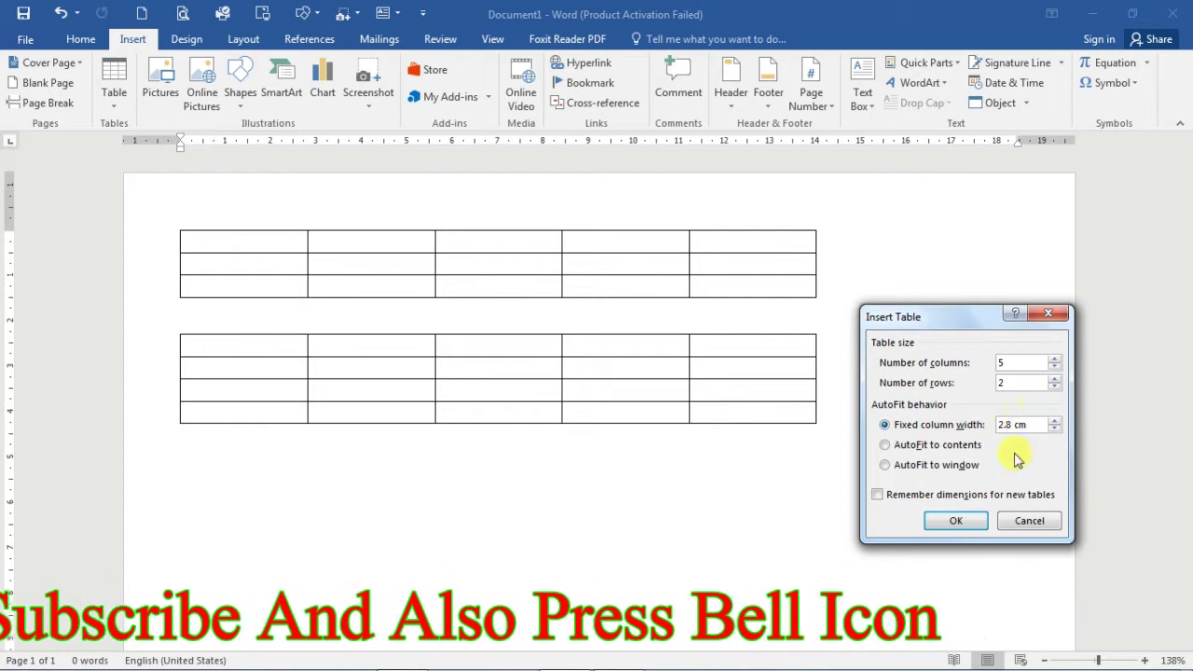
left_click(960, 525)
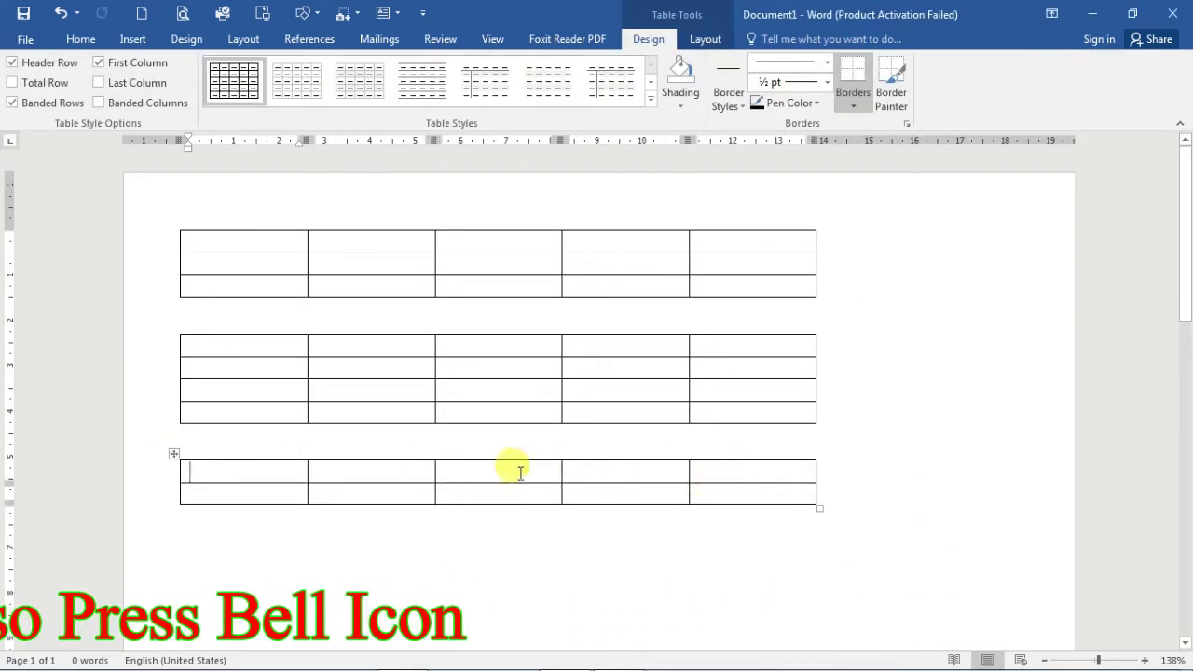
Insert a fourth 5x2 table below the third, remembering these dimensions for new tables.
left_click(184, 541)
left_click(132, 38)
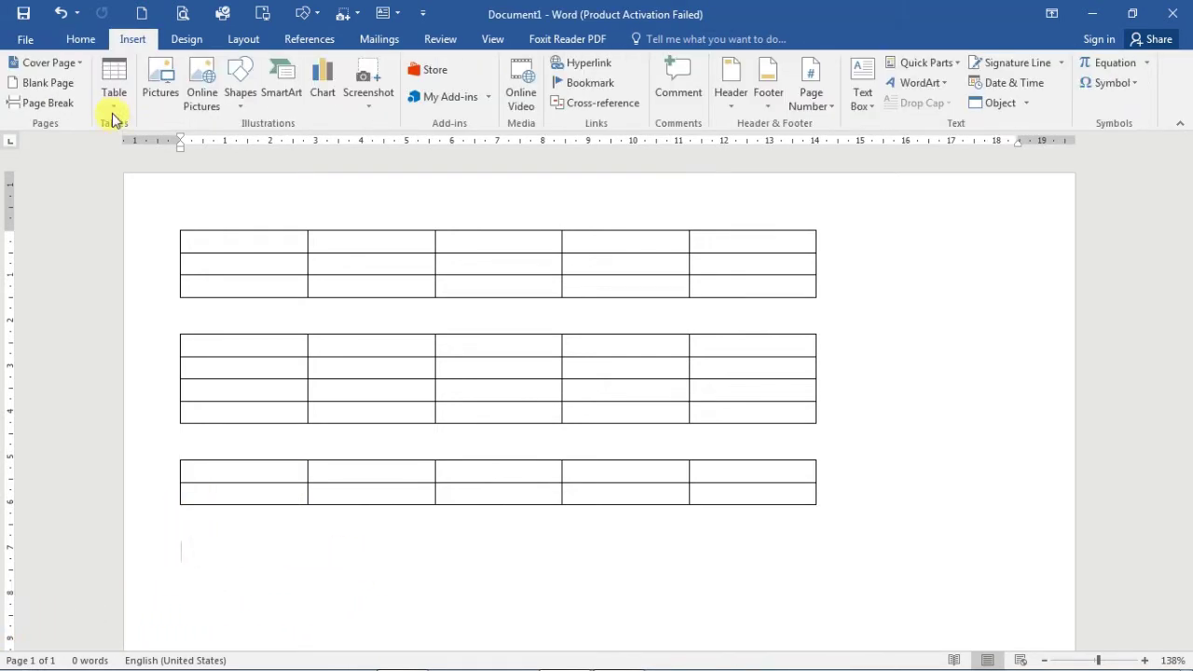
left_click(114, 93)
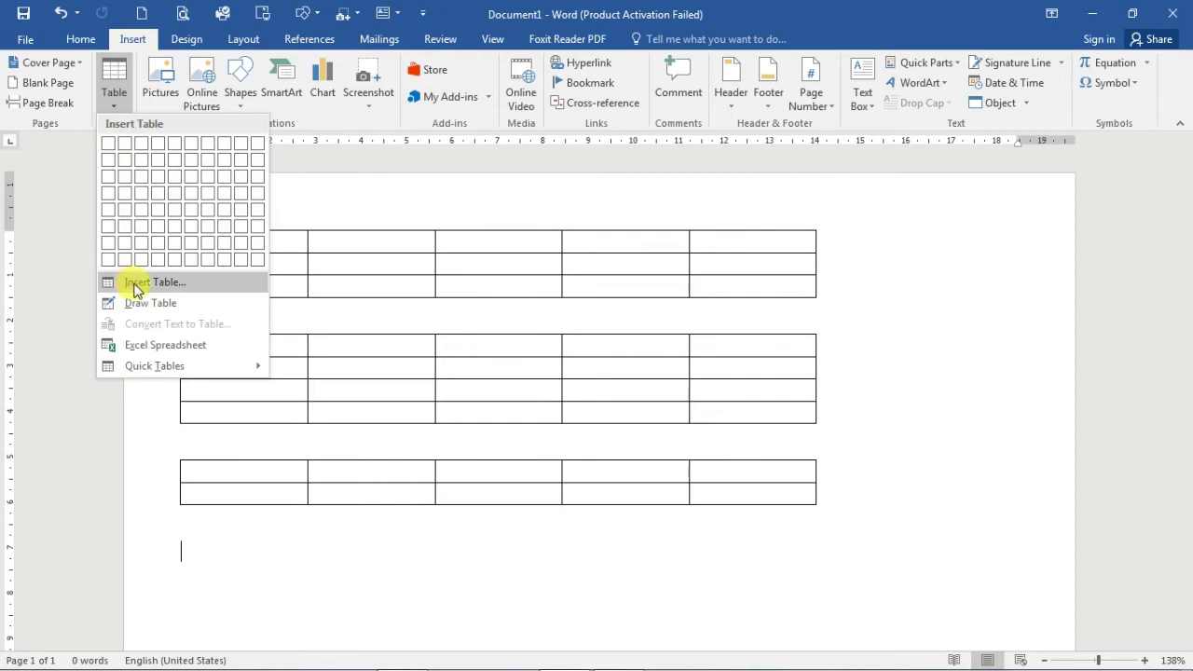
left_click(136, 284)
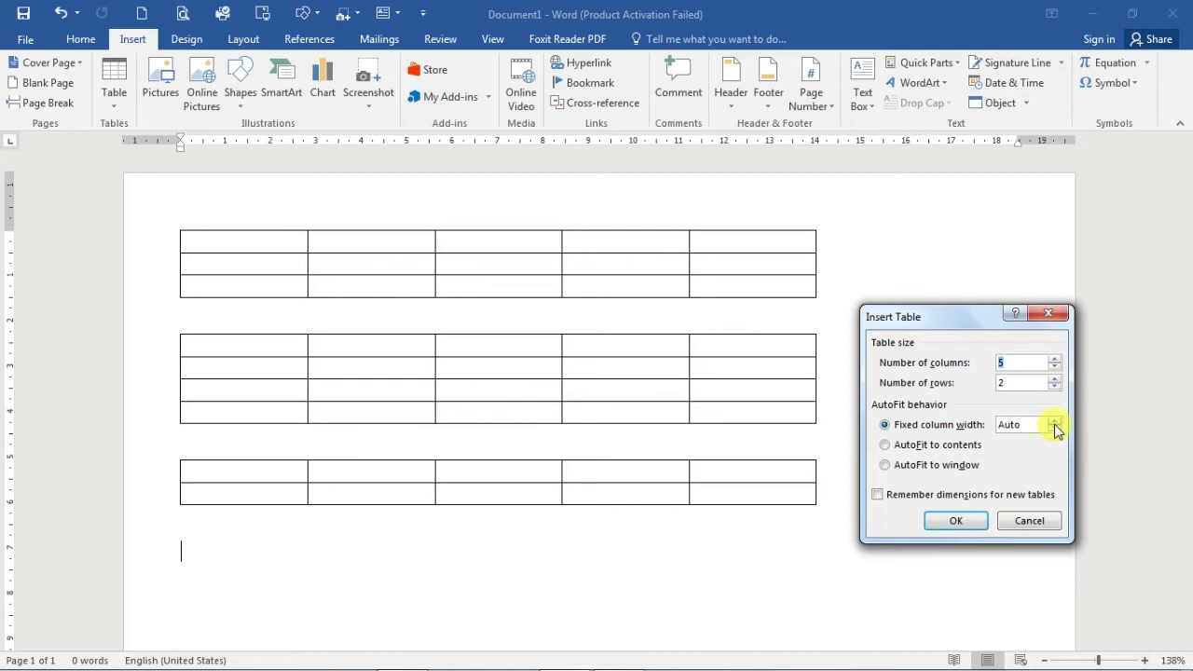
left_click(881, 496)
left_click(953, 522)
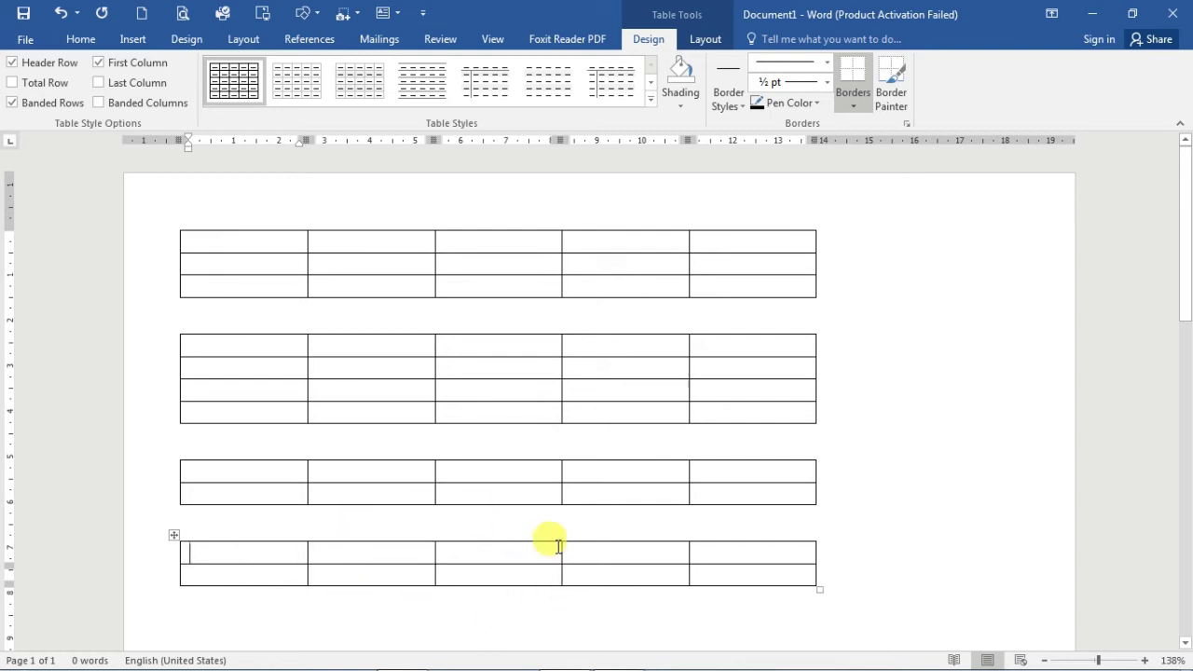
Insert a fifth 5x2 table with 2.8 cm columns below the fourth one.
key("ctrl+End")
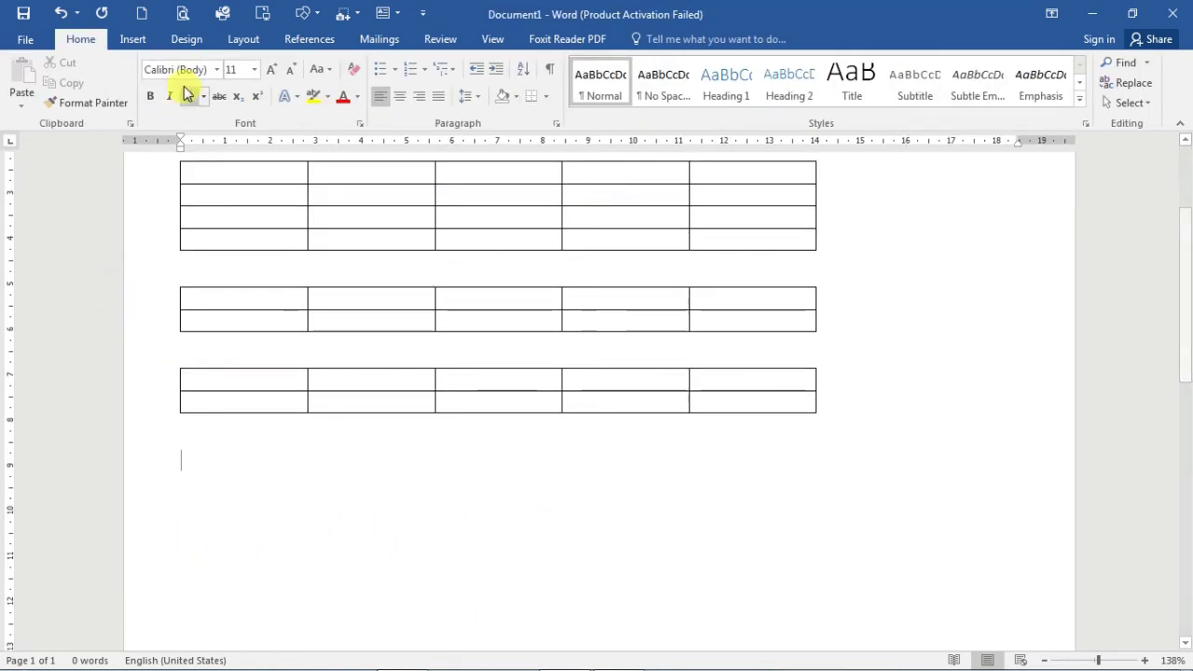
left_click(129, 39)
left_click(113, 93)
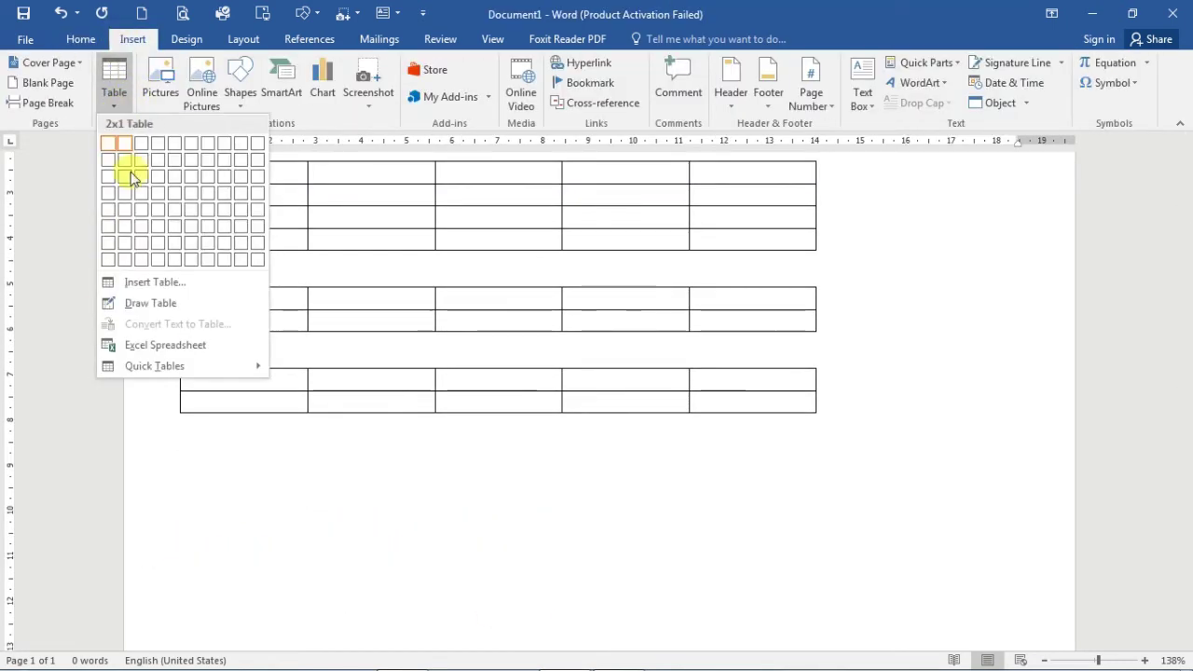
left_click(139, 282)
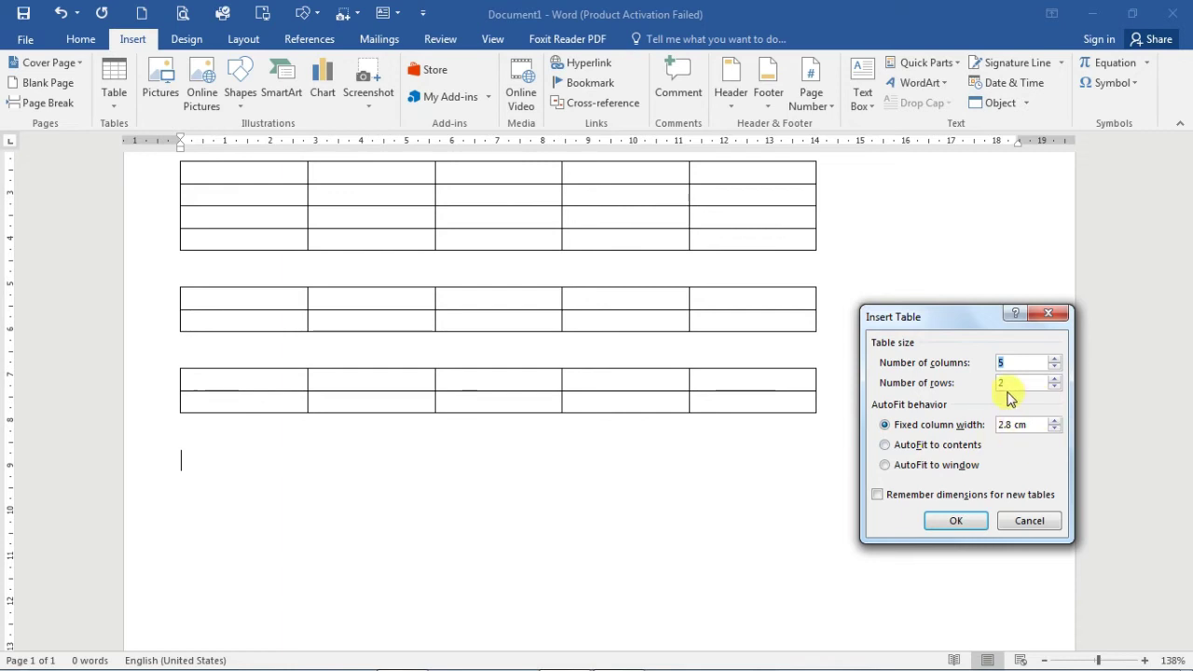
left_click(960, 525)
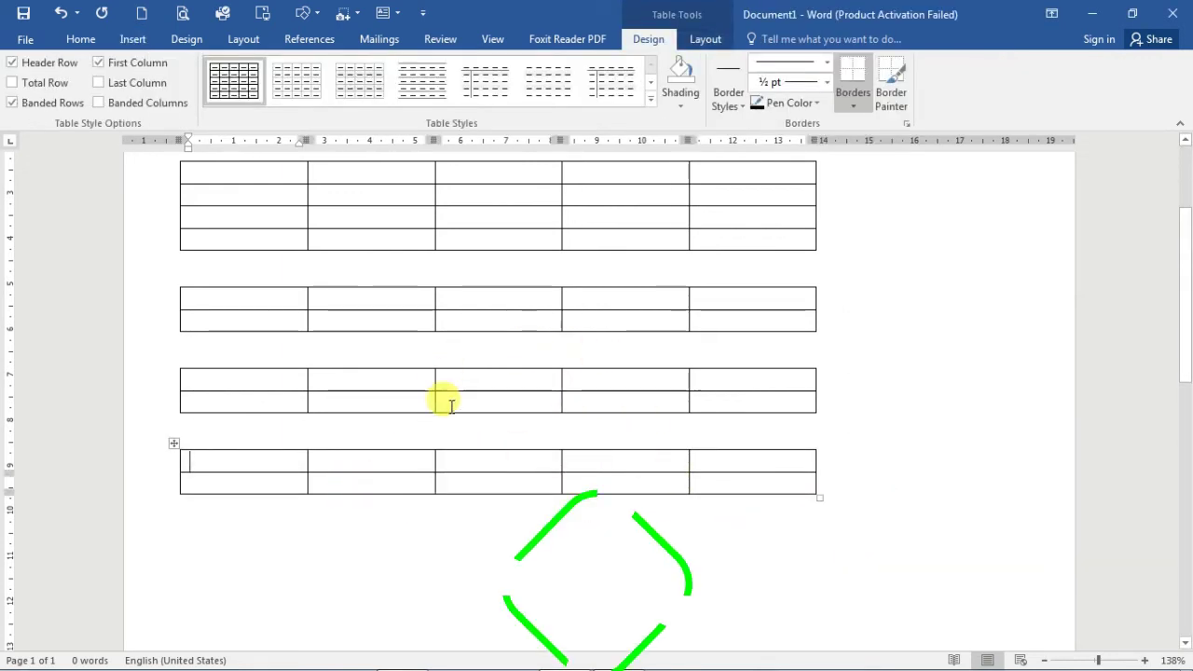
Put the cursor on the empty line below the fifth table and bring up the table options.
left_click(531, 517)
scroll(373, 354, "down", 3)
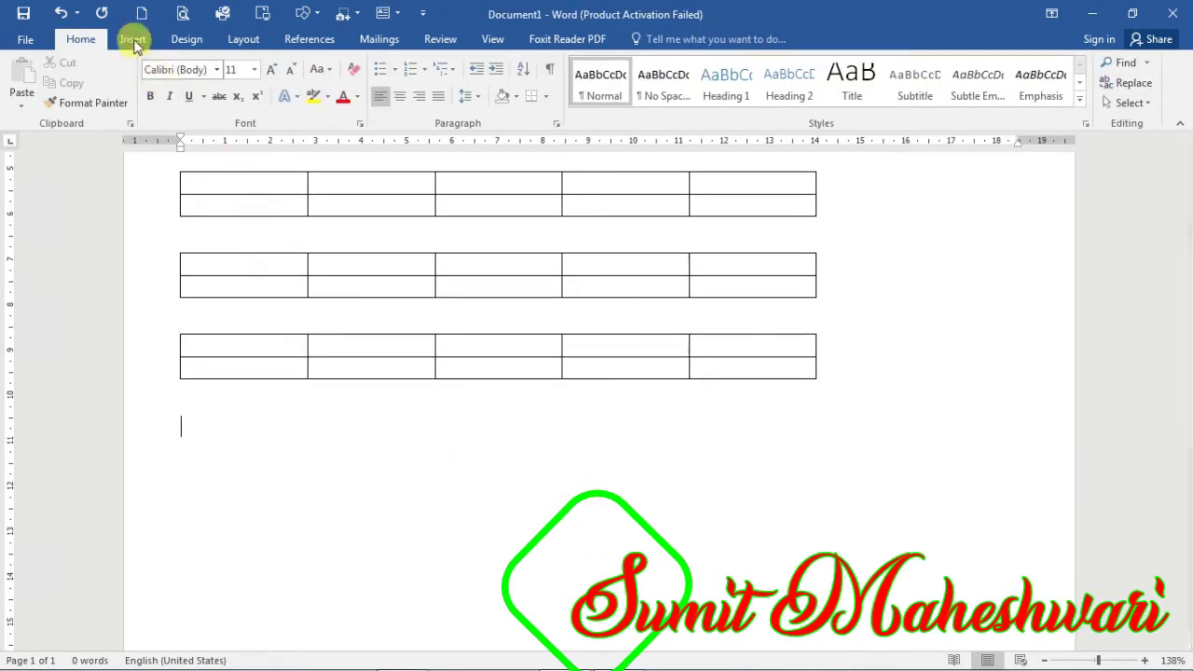
left_click(134, 41)
left_click(123, 108)
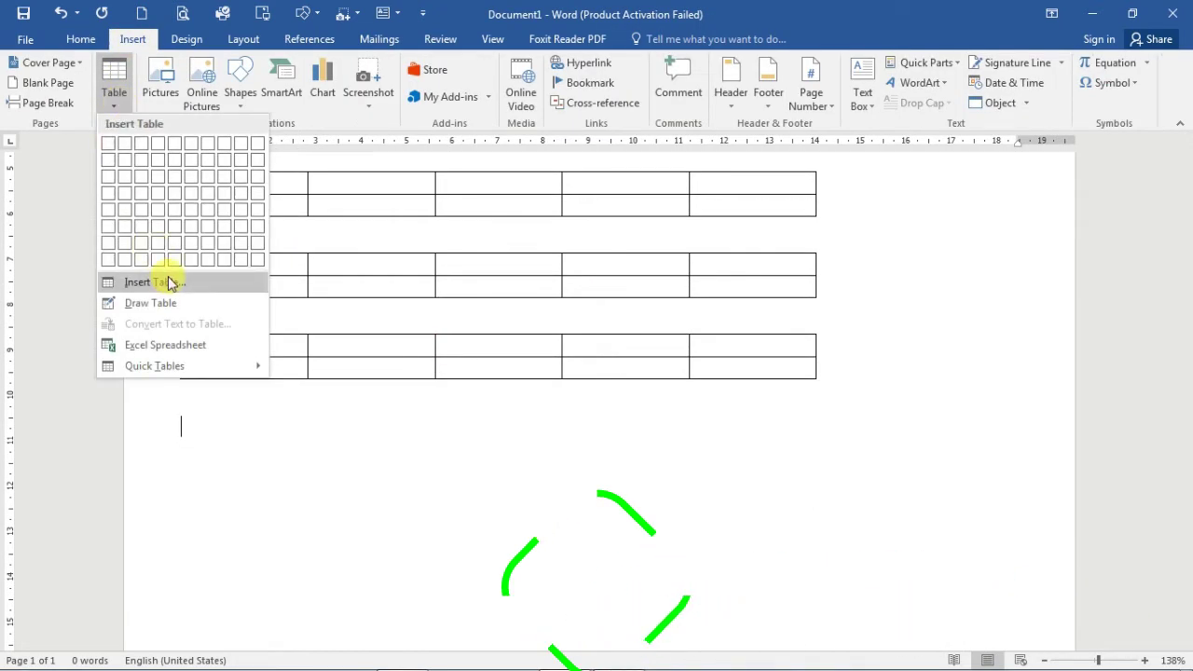
Insert an AutoFit-to-contents 5x2 table and fill its top row with Kjdjksdh, Dhjkdsjh, Jkdfkj, Kjdfhjkd.
left_click(165, 277)
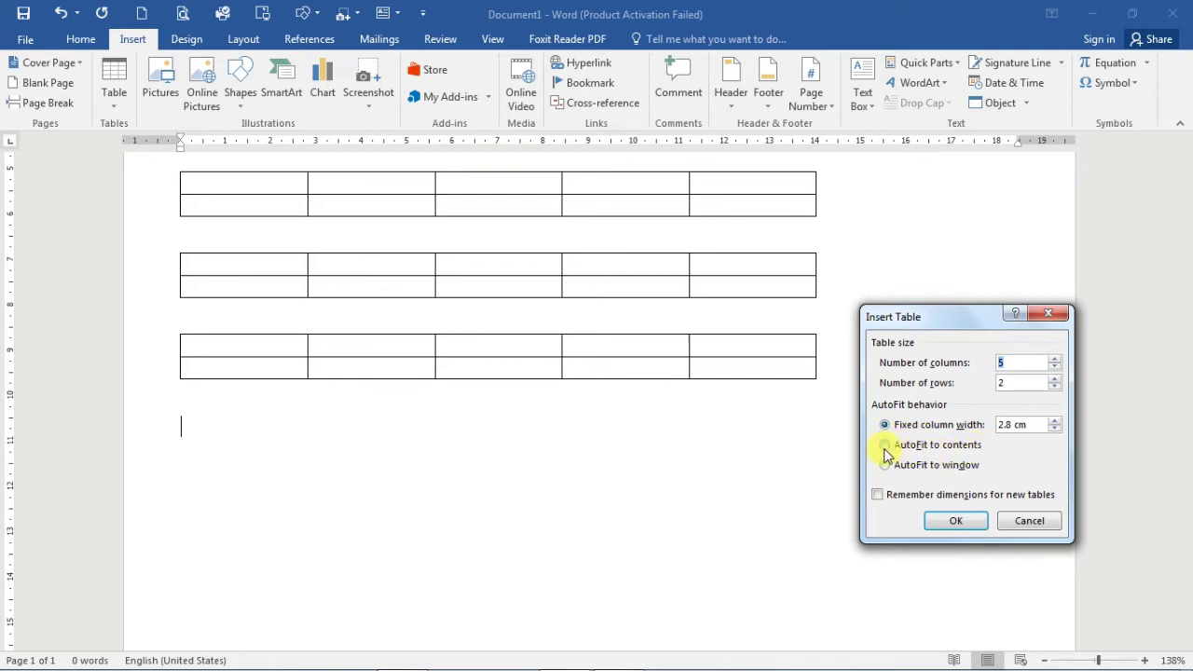
left_click(953, 522)
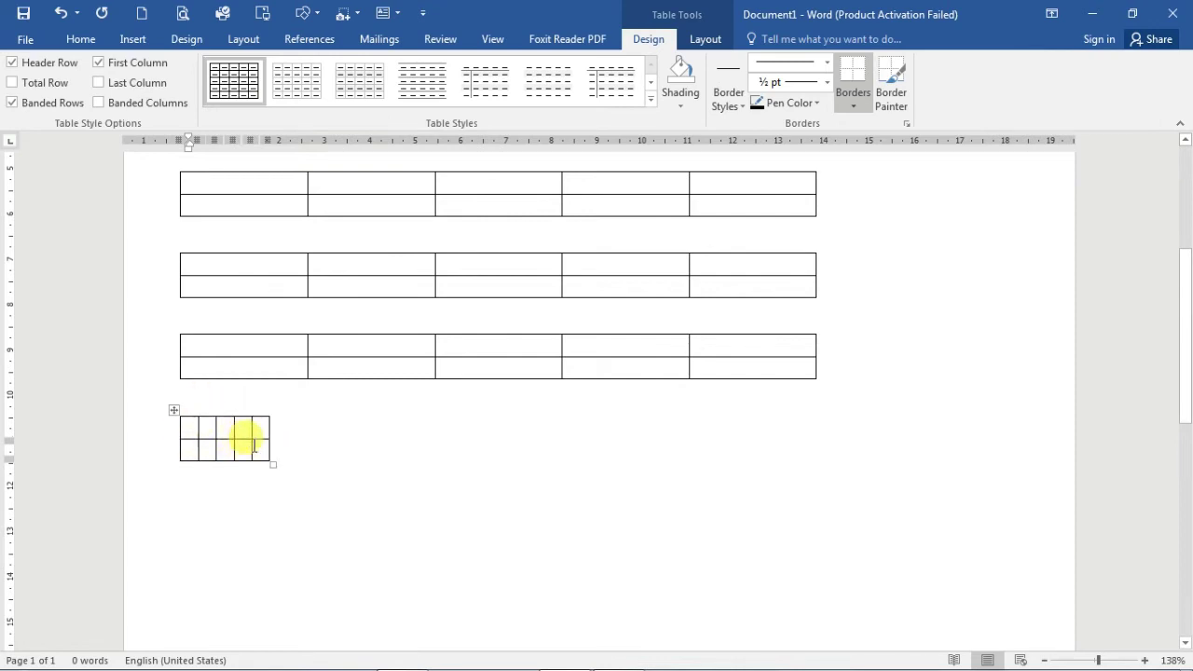
mouse_move(177, 440)
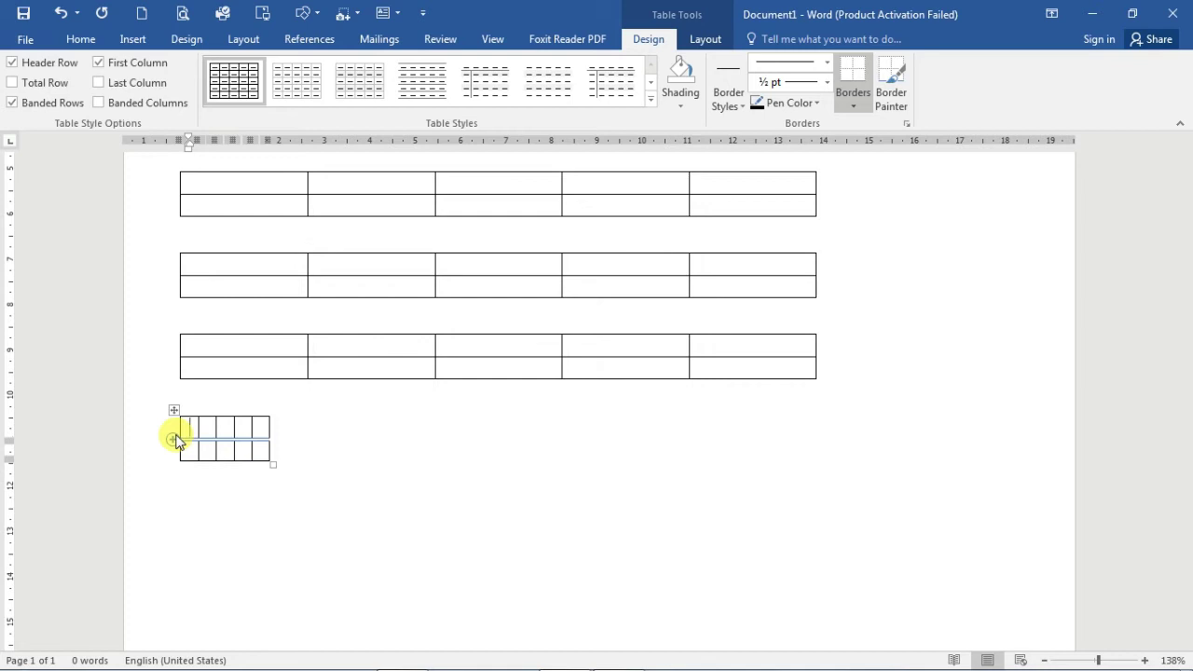
type("kjdjksdh")
key("Tab")
type("dhjkdsjh")
key("Tab")
type("jkdfkj")
key("Tab")
type("kjdfhjkd")
key("Tab")
type("jdkf")
left_click(180, 506)
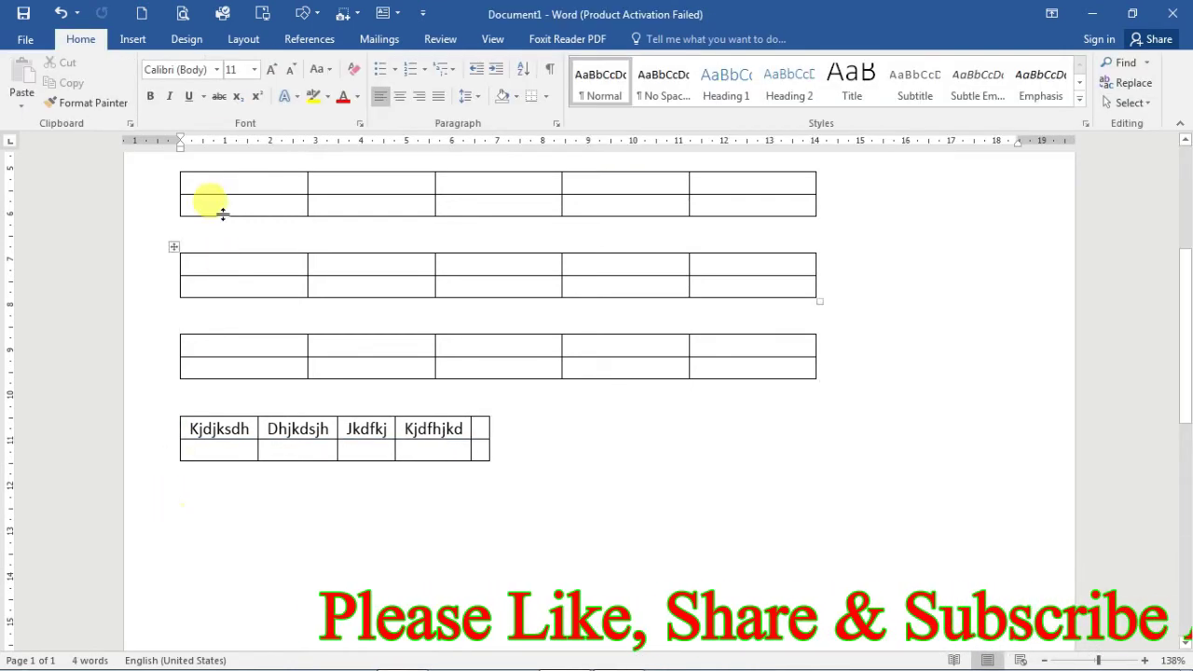
Insert a 5x2 table set to AutoFit to window so it spans the full page width.
left_click(135, 41)
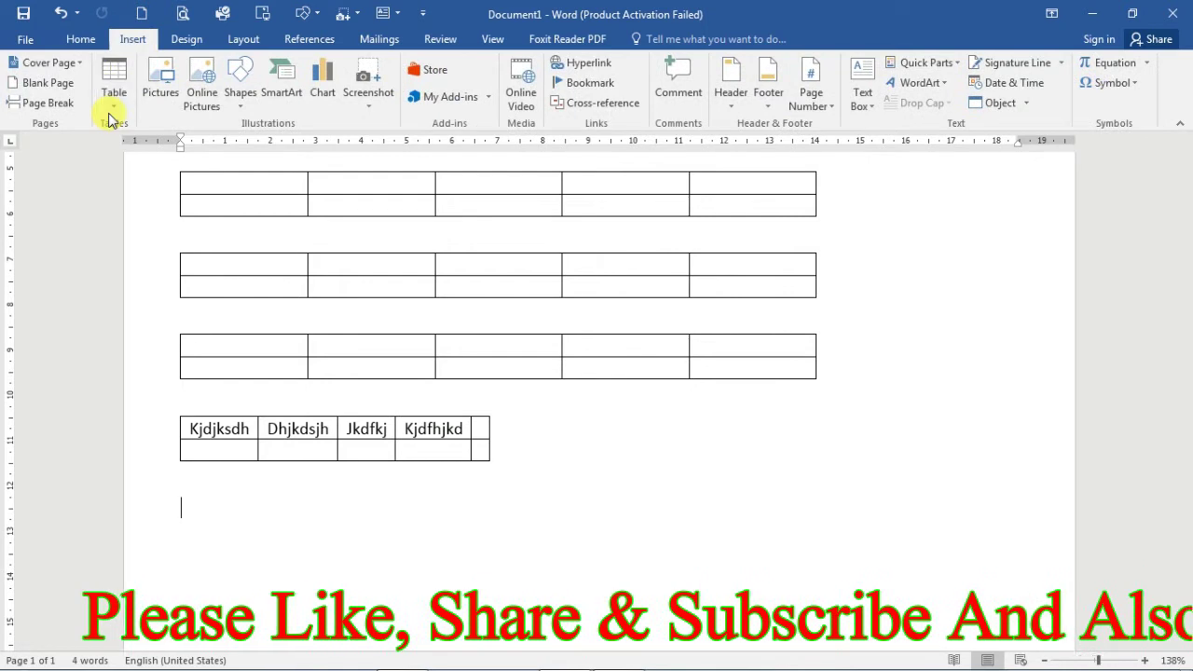
left_click(114, 93)
left_click(155, 281)
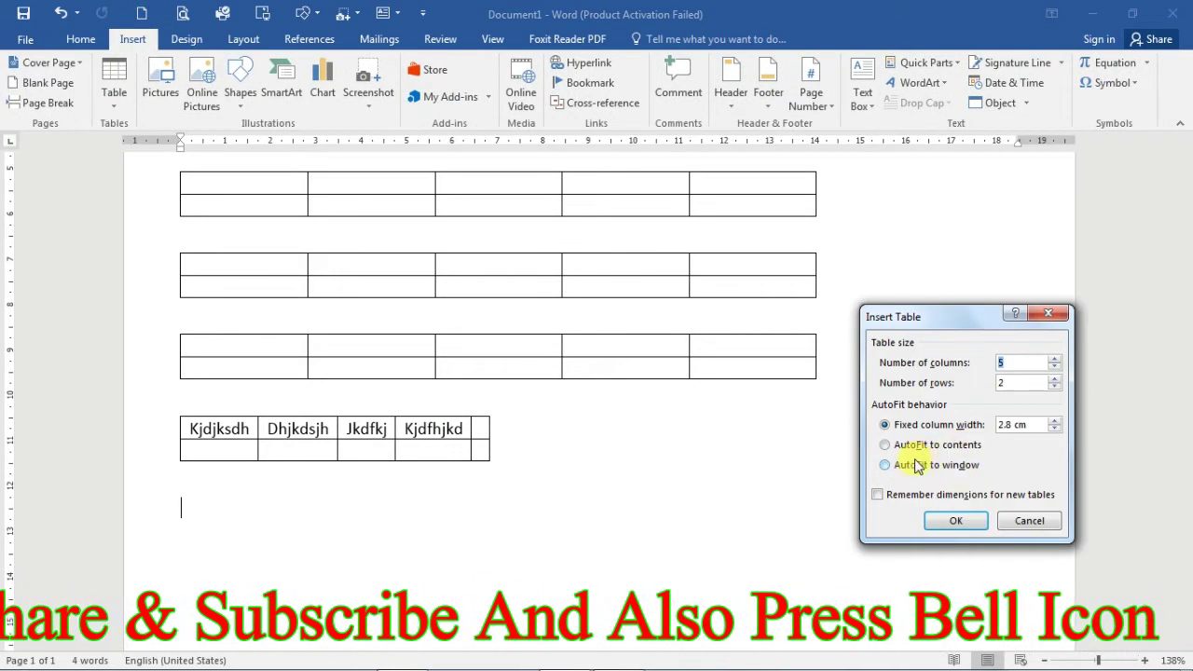
left_click(884, 464)
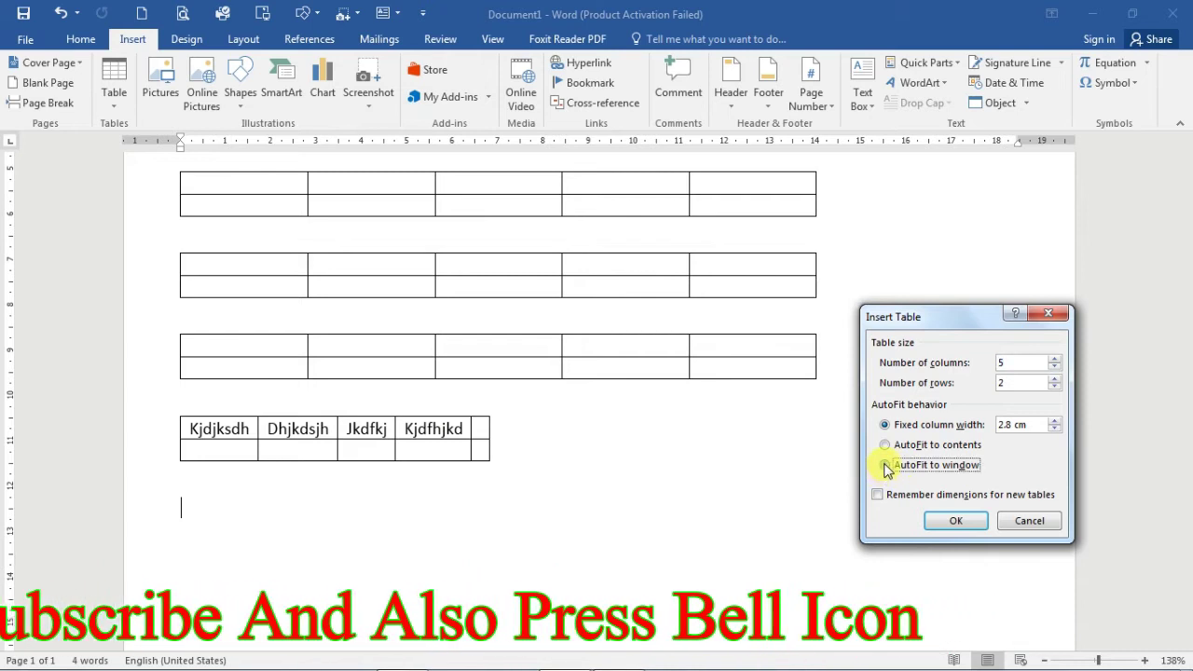
left_click(955, 521)
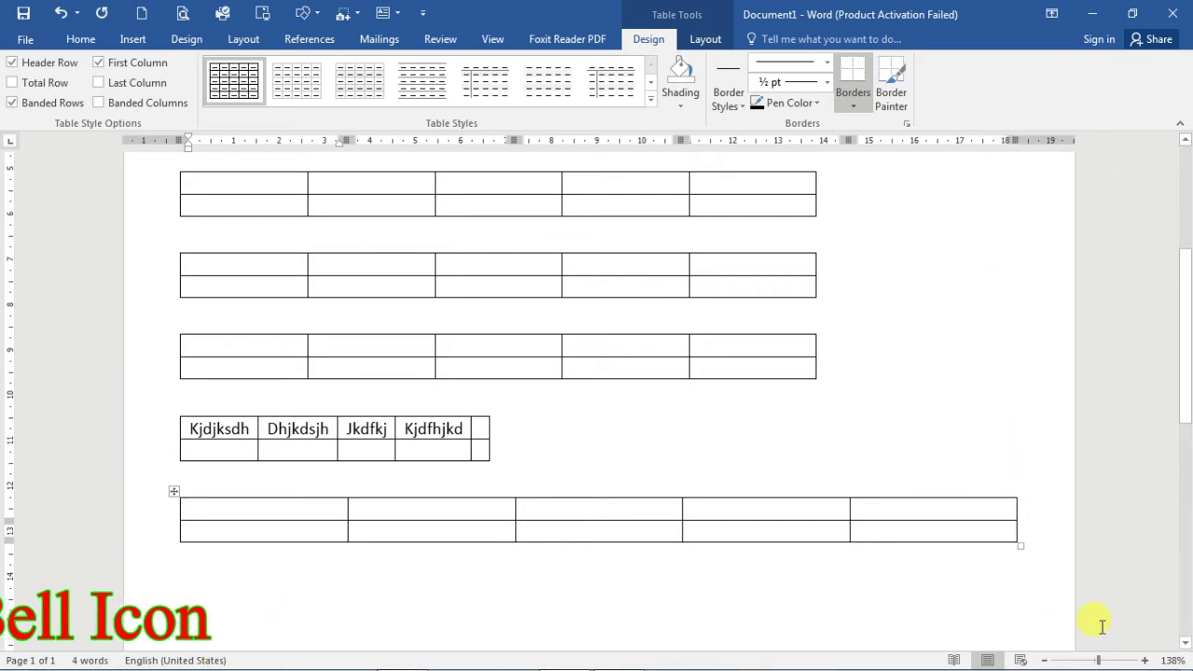
left_click(132, 38)
left_click(114, 93)
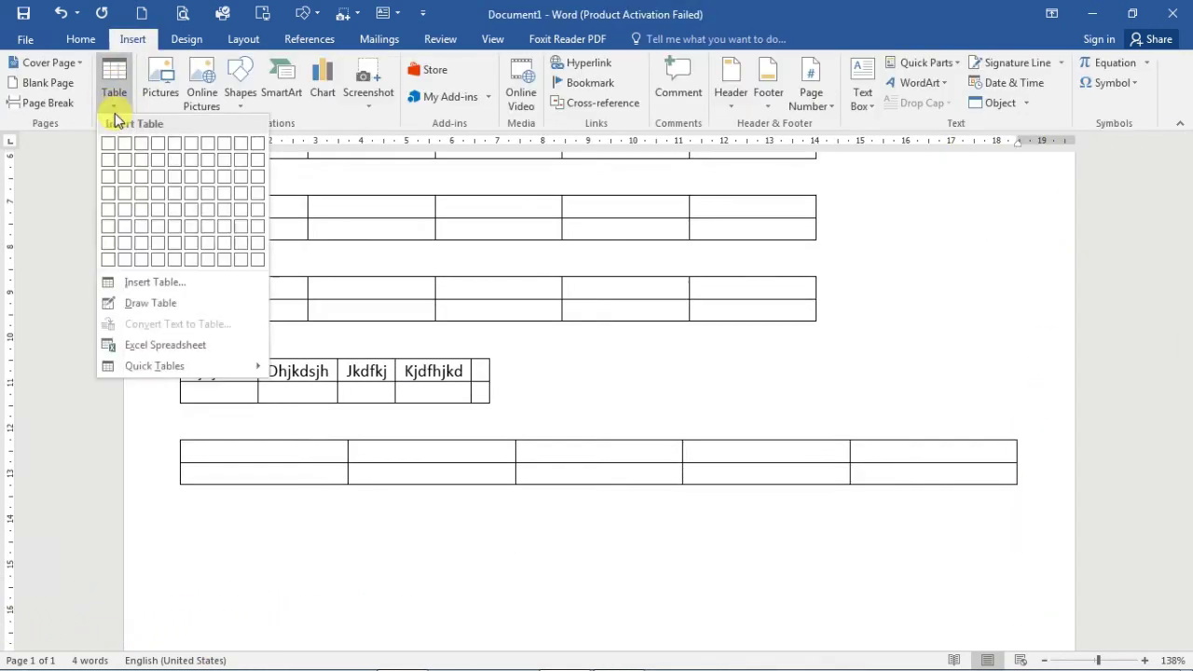
Hand-draw the first pyramid cells with the Draw Table pencil below the full-width table.
left_click(154, 304)
left_click_drag(277, 432, 456, 501)
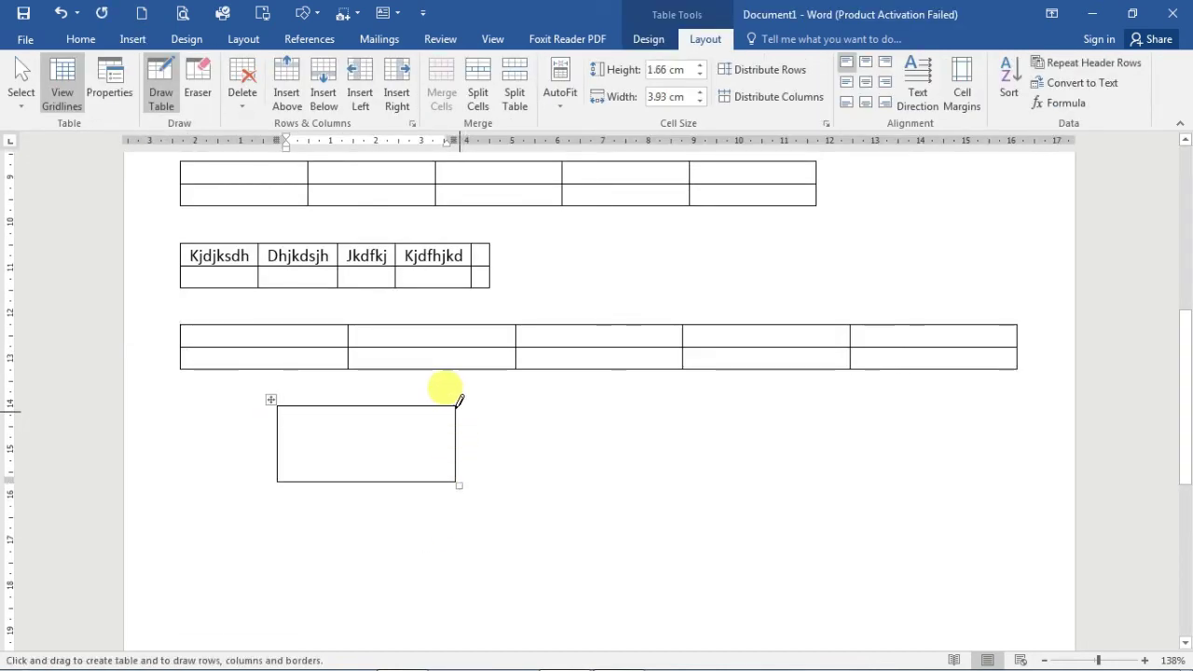
mouse_move(473, 424)
left_mouse_down()
mouse_move(616, 397)
mouse_move(724, 463)
mouse_move(691, 469)
mouse_move(756, 482)
left_mouse_up()
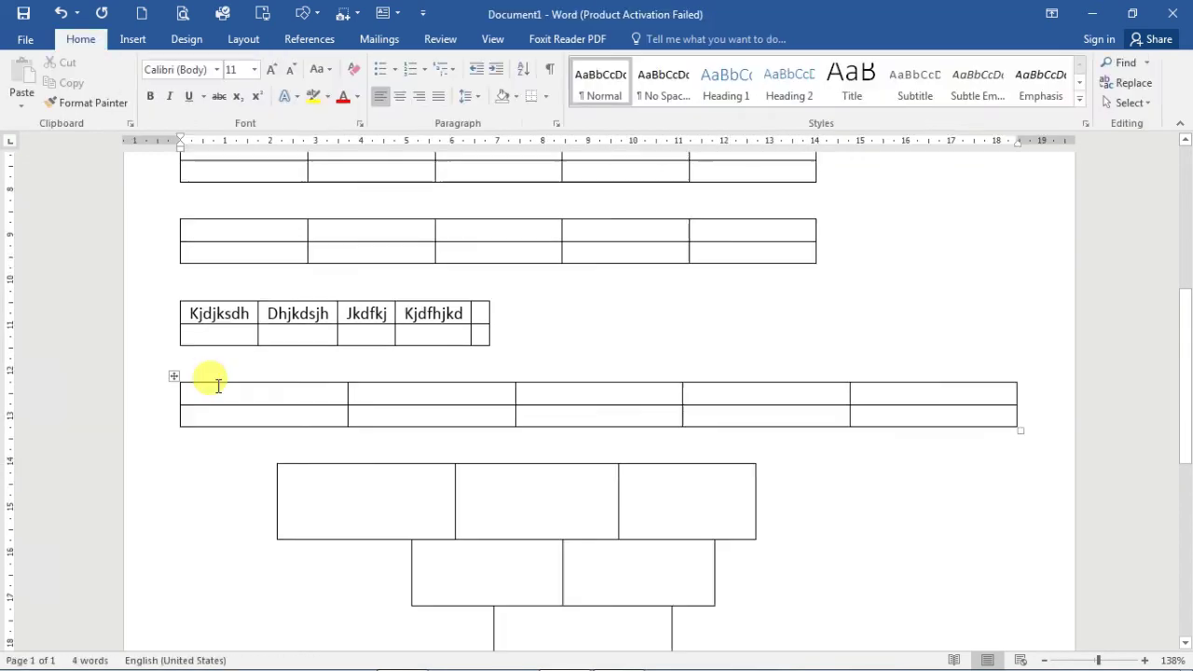
scroll(211, 387, "down", 3)
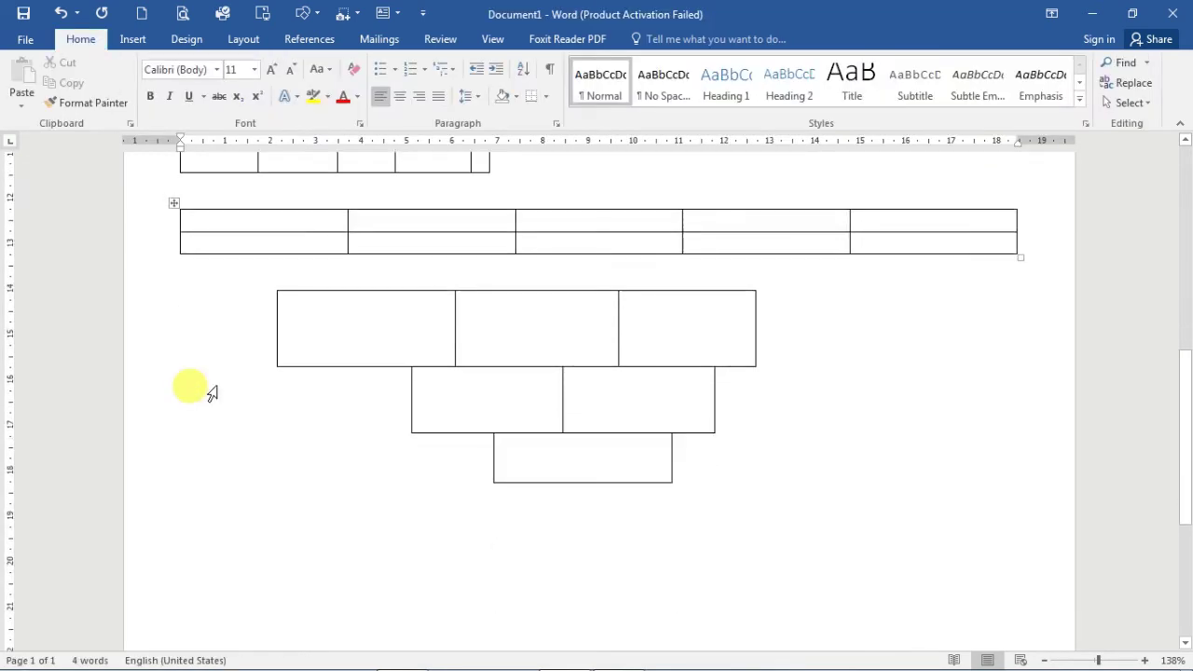
scroll(211, 391, "down", 2)
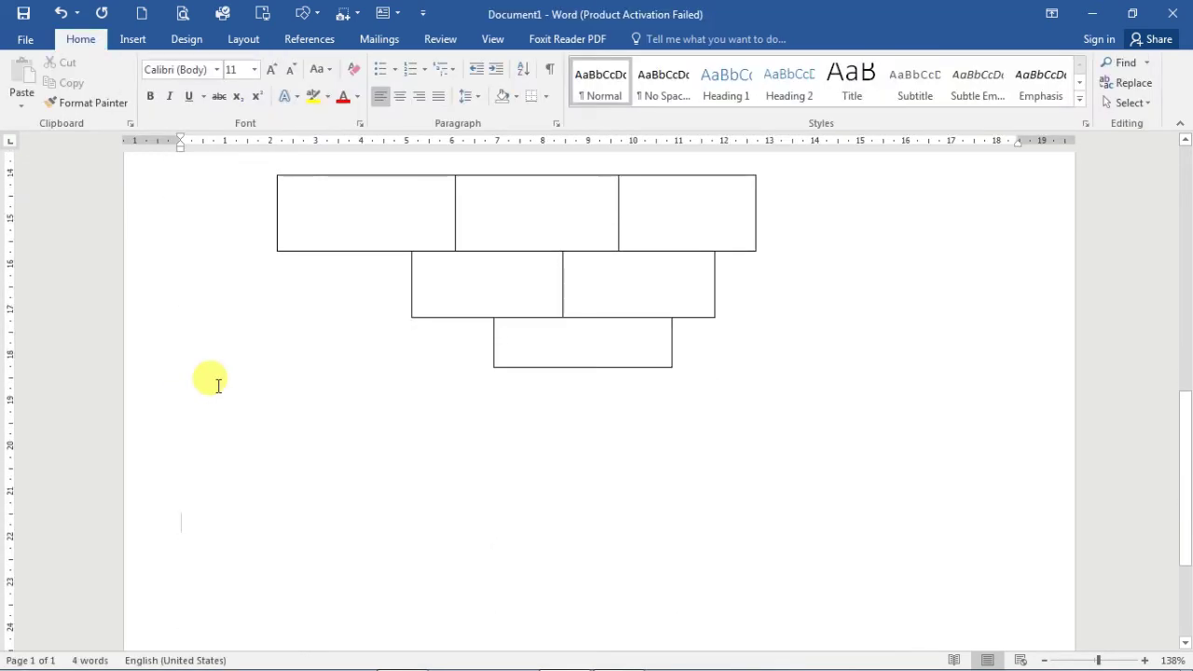
scroll(211, 386, "up", 1)
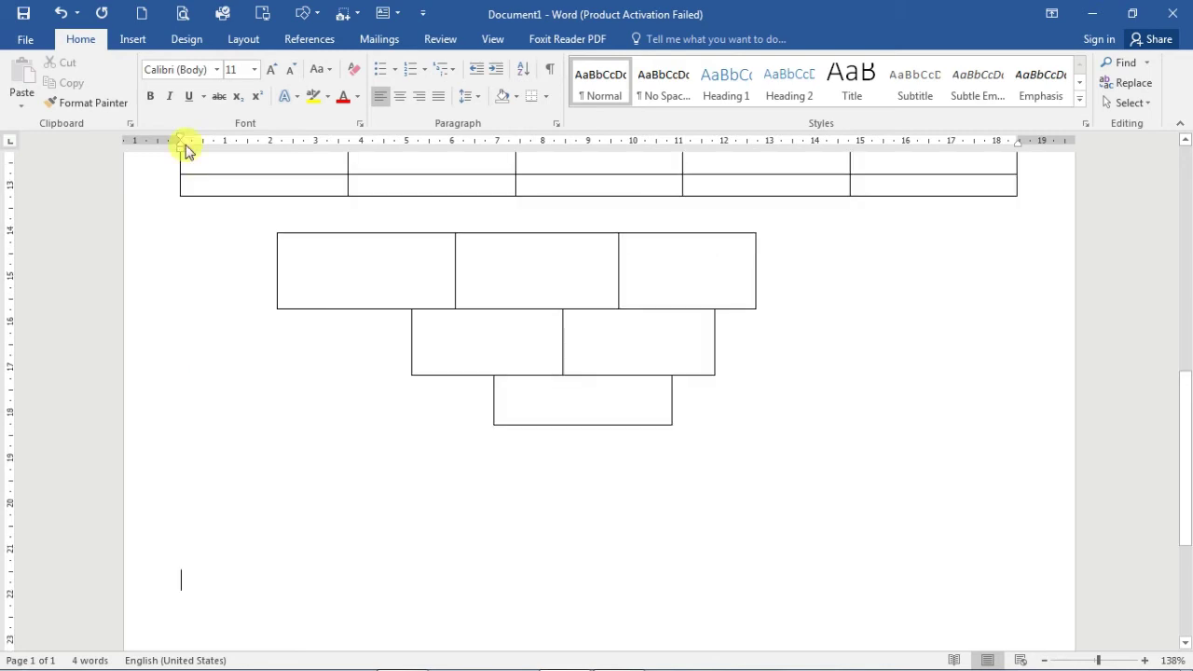
left_click(131, 39)
left_click(126, 102)
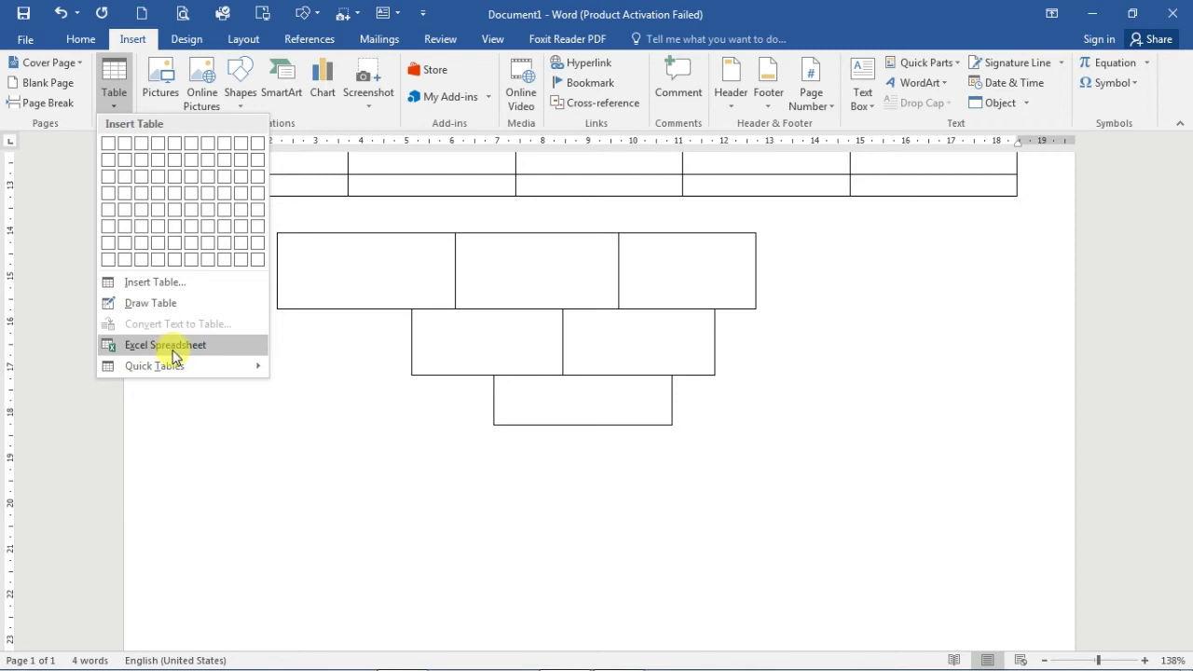
Embed an Excel worksheet, enter the Name heading, and resize it to show columns A–E.
left_click(173, 347)
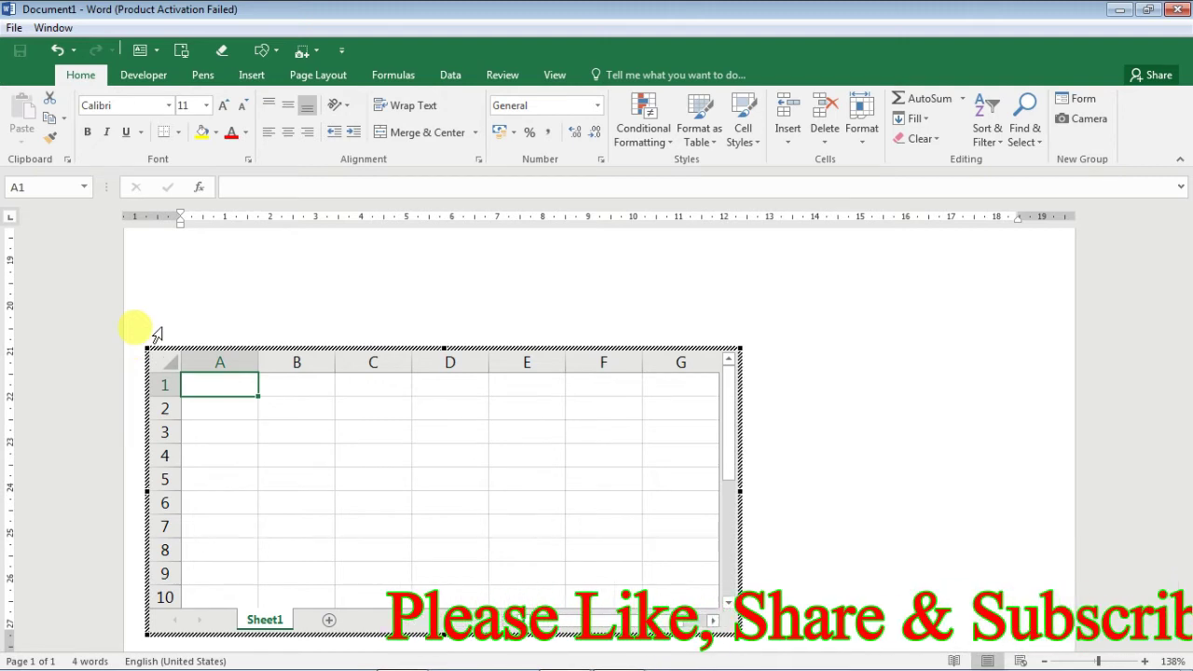
type("Name")
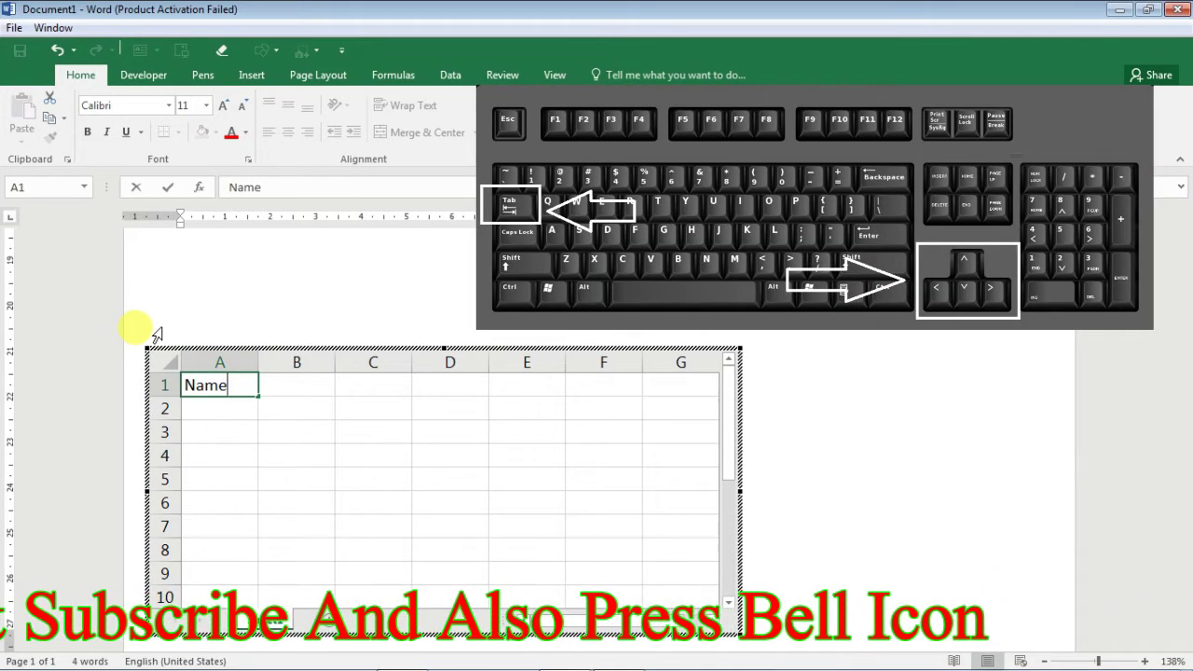
key("Tab")
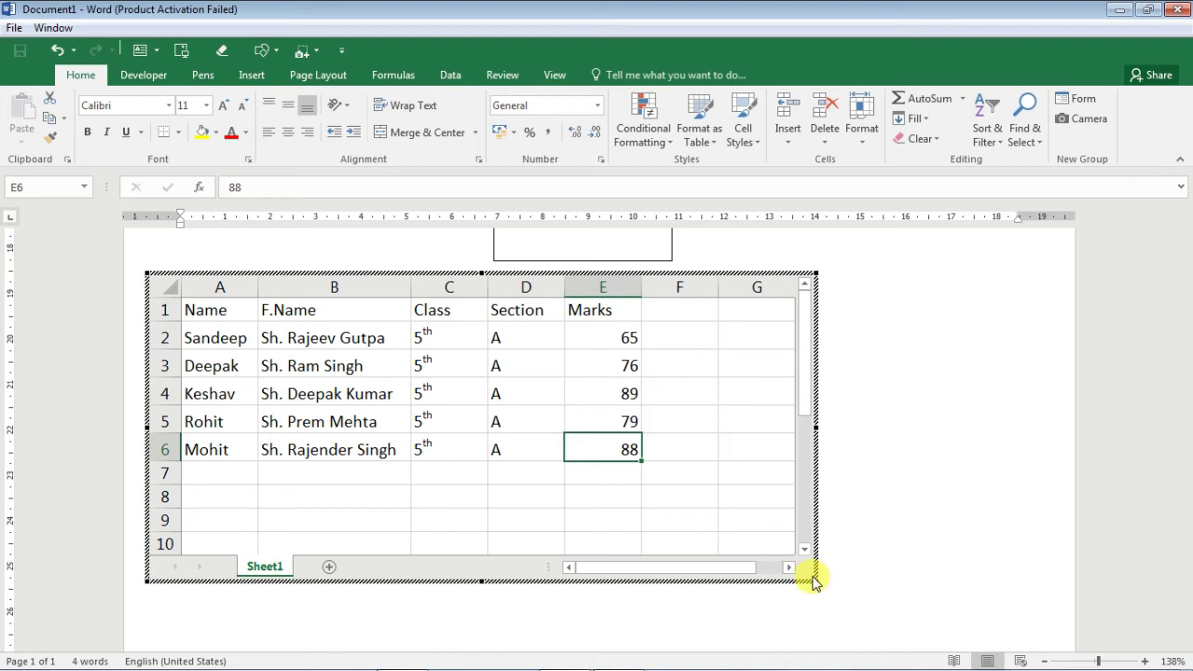
left_click_drag(528, 450, 511, 431)
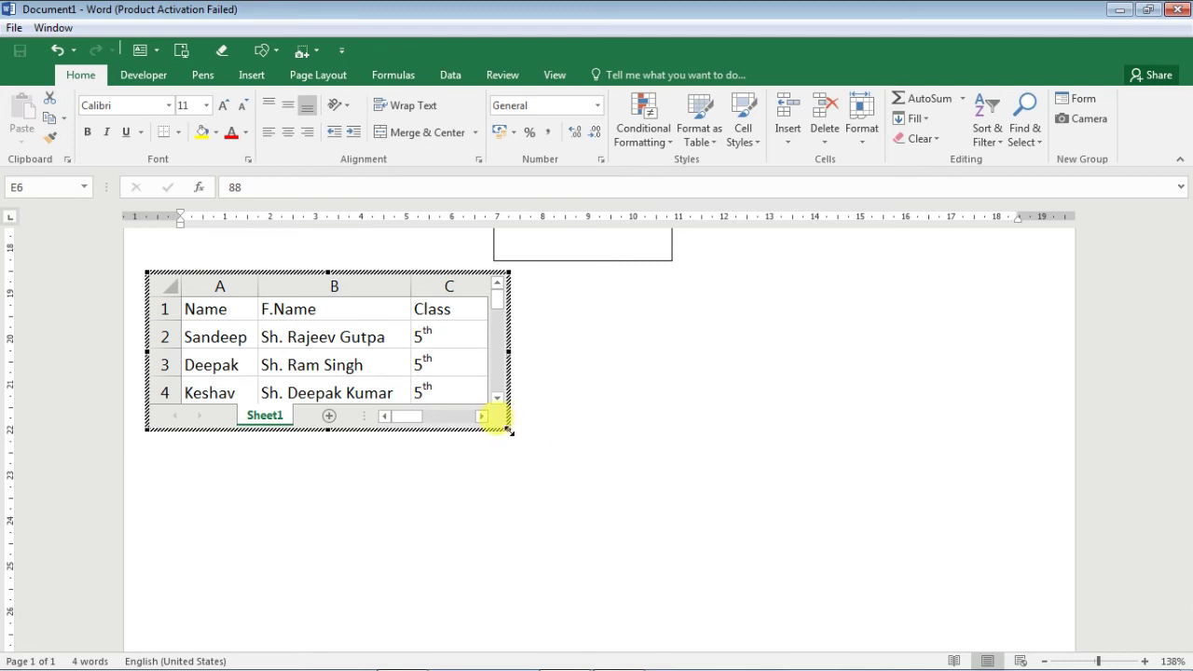
left_click_drag(648, 508, 705, 550)
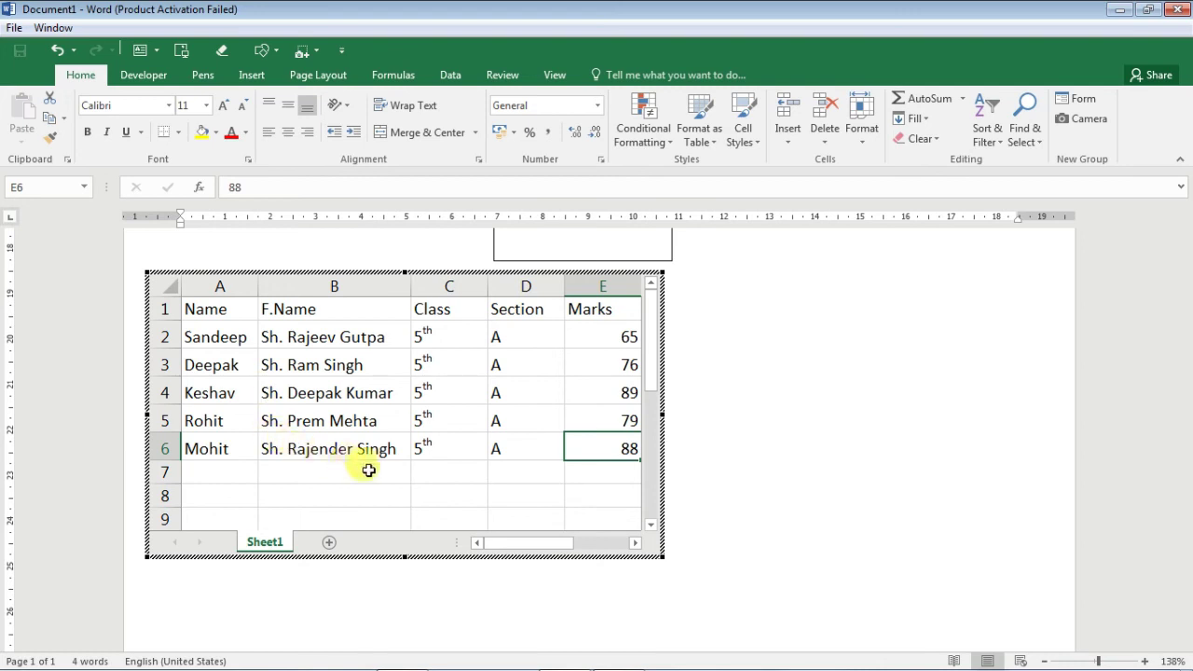
Close the embedded marks worksheet's editing mode and return to the Word document.
left_click(767, 439)
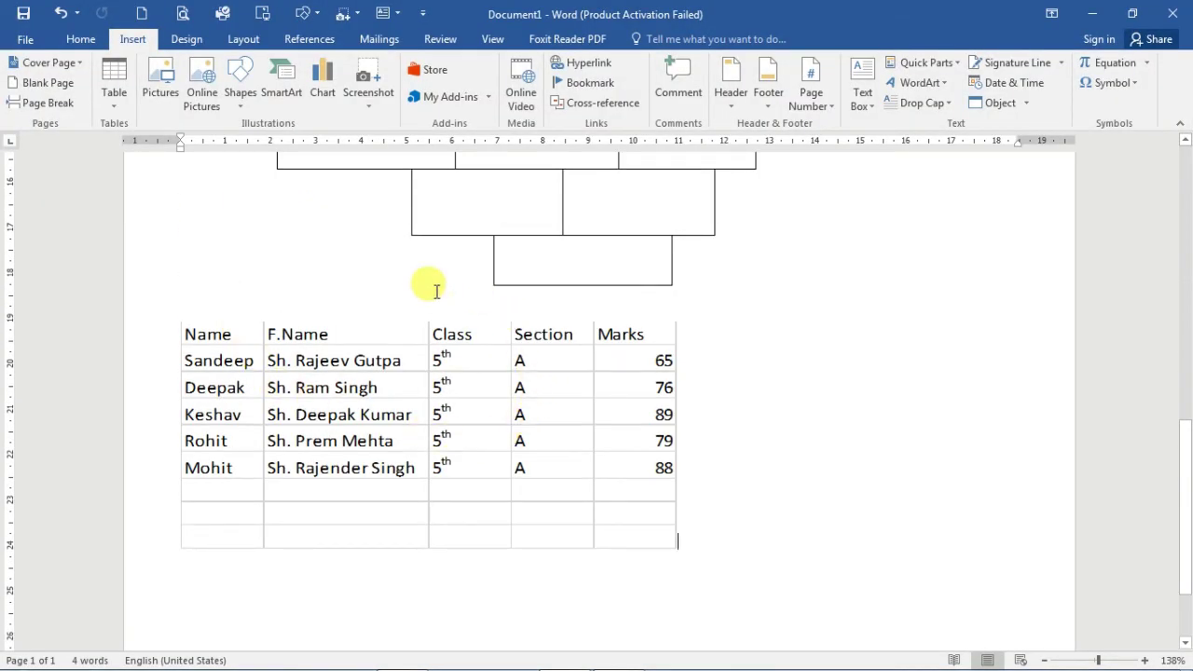
scroll(357, 410, "up", 1)
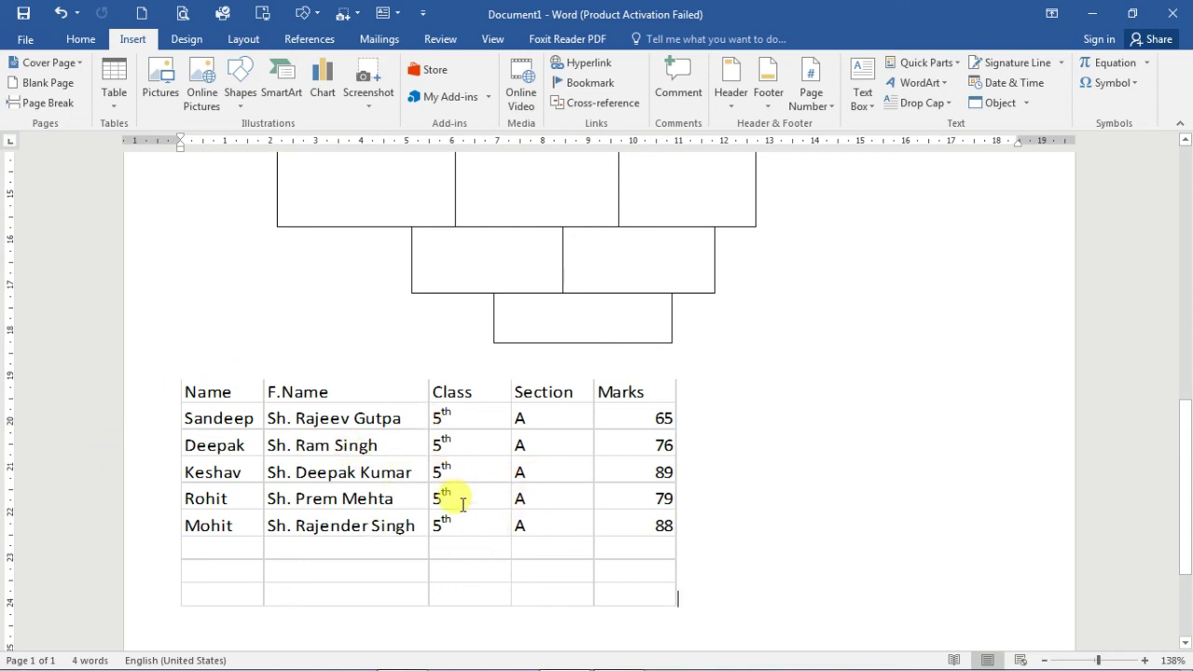
double_click(407, 473)
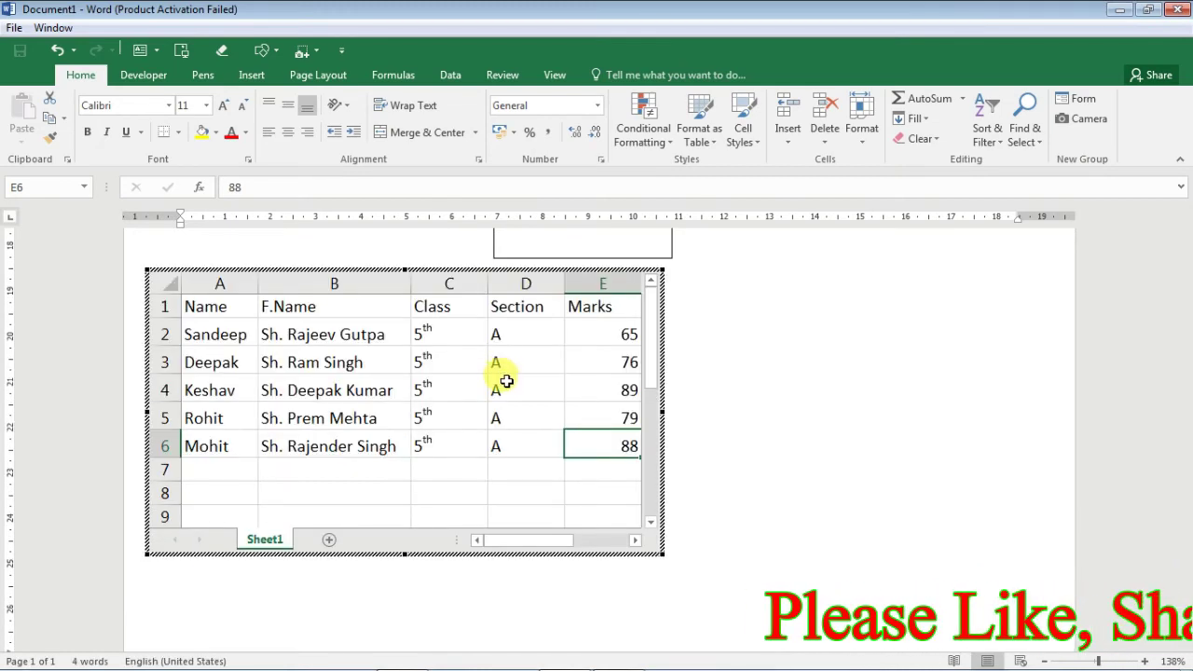
left_click(732, 457)
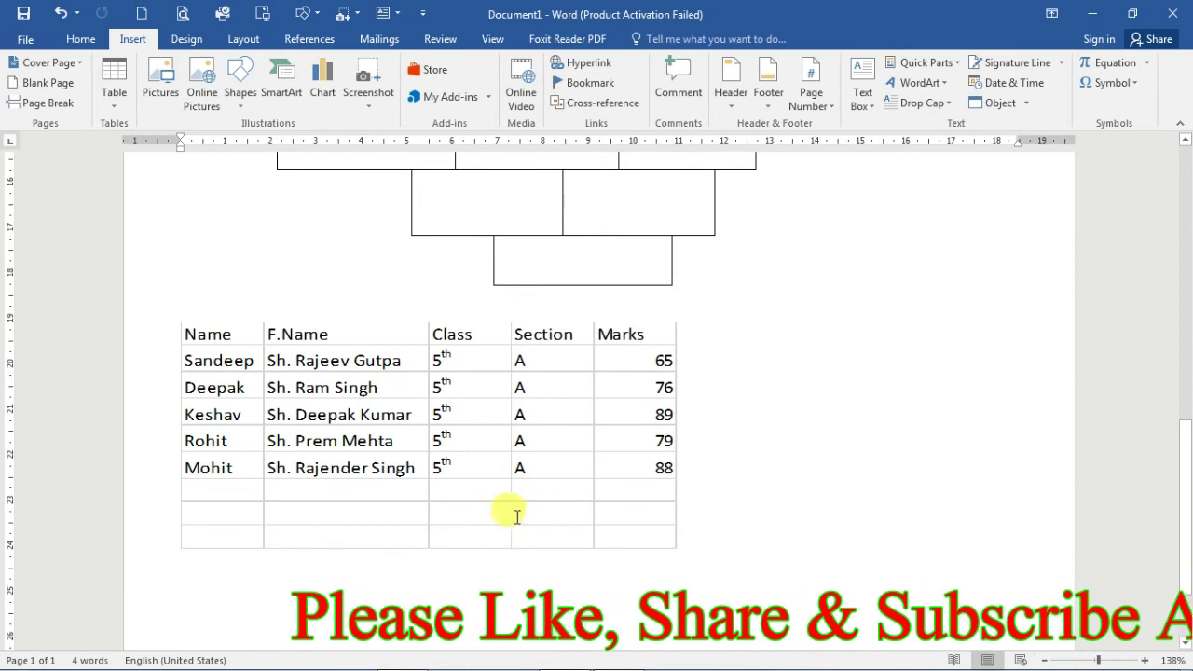
Select the embedded marks table and drag its lower-right corner outward to enlarge it.
left_click(476, 452)
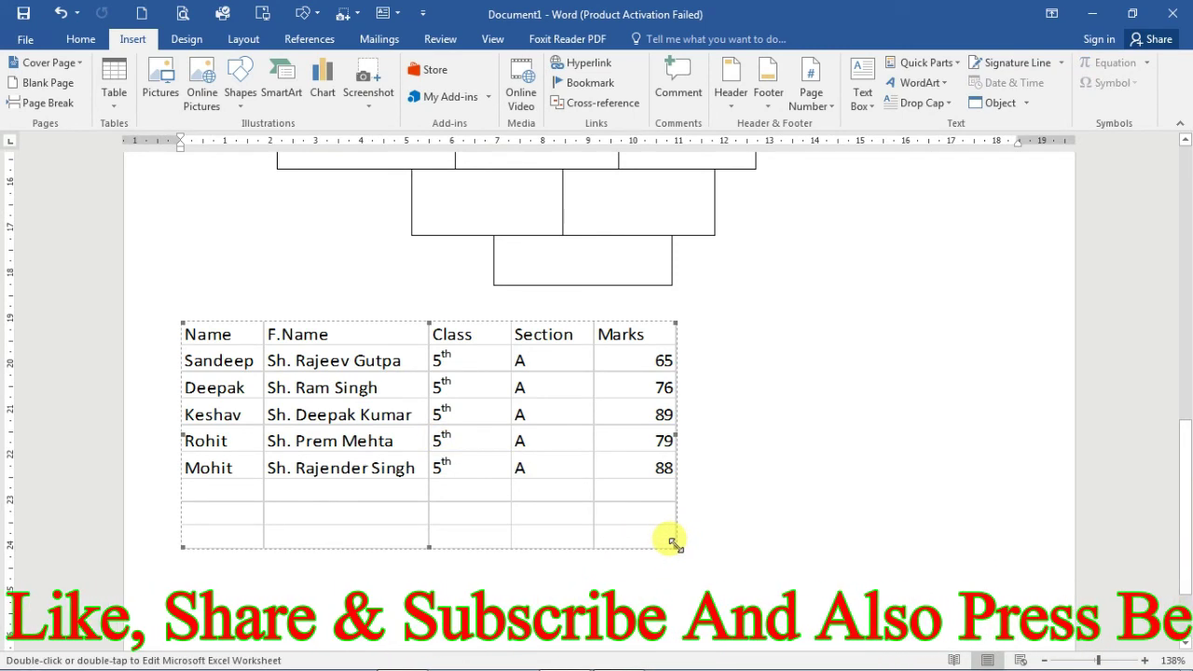
left_click_drag(671, 540, 882, 611)
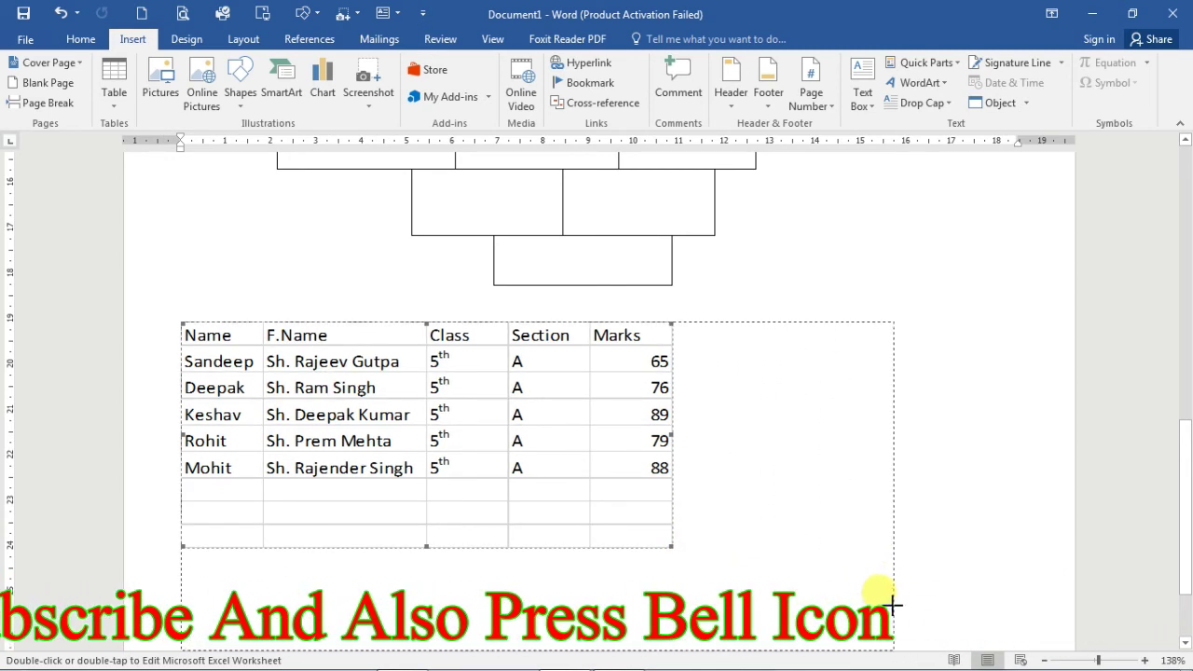
left_click_drag(882, 610, 890, 611)
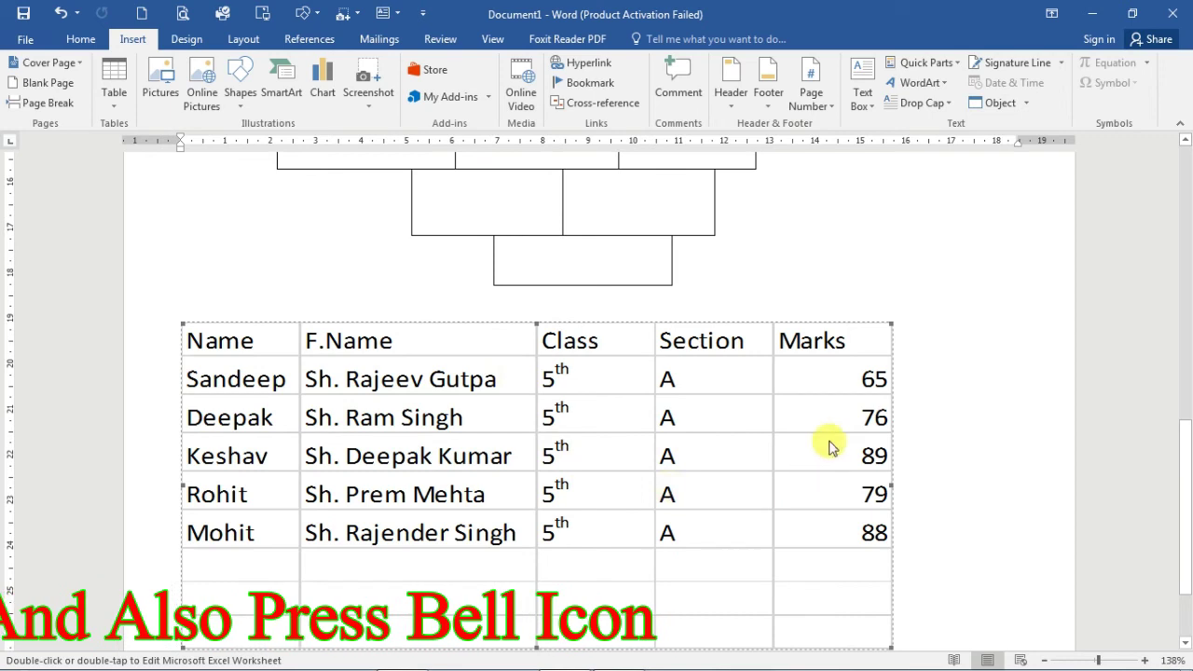